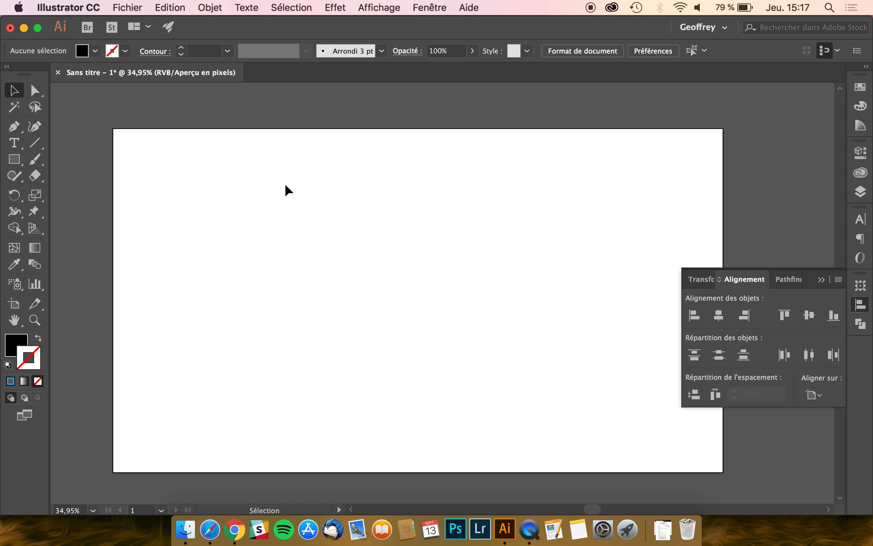
# - Draw a wide black rectangle on the upper part of the artboard and move it closer to the artboard's centre
pyautogui.click(13, 162)
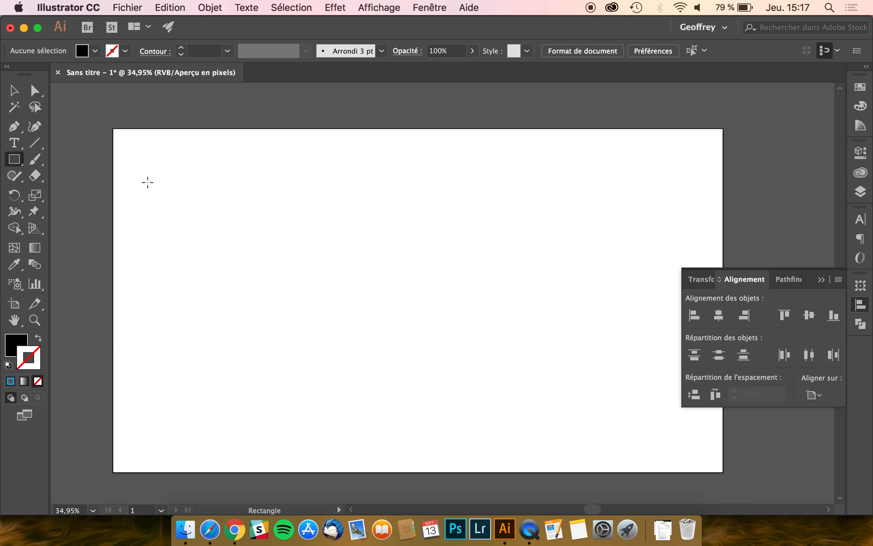
pyautogui.moveTo(147, 181); pyautogui.dragTo(299, 223)
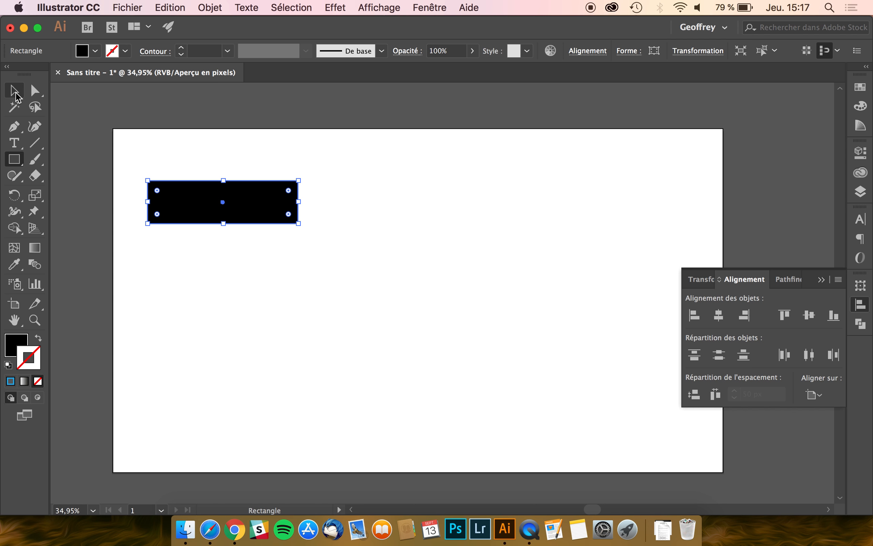
pyautogui.click(15, 92)
pyautogui.moveTo(215, 195); pyautogui.dragTo(298, 212)
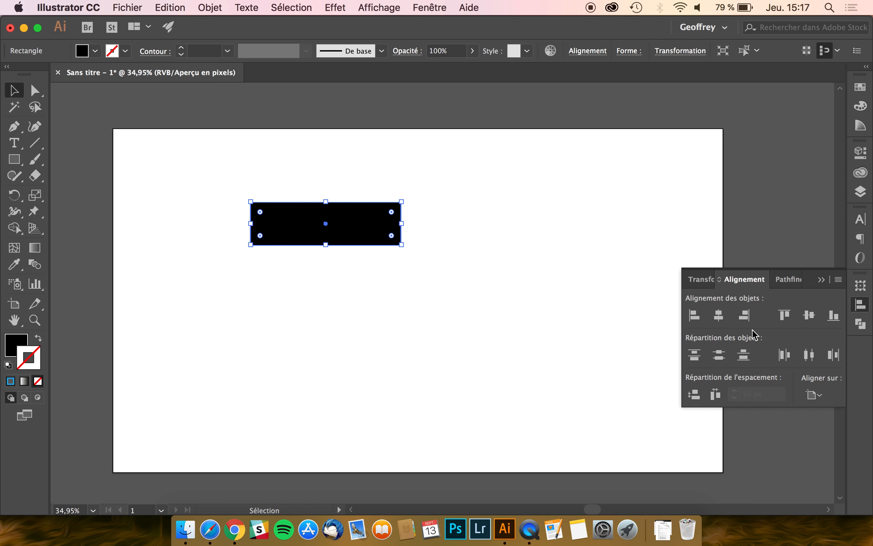
# - Hide the additional alignment options and show them again, including the spacing distribution and Aligner sur settings
pyautogui.click(839, 281)
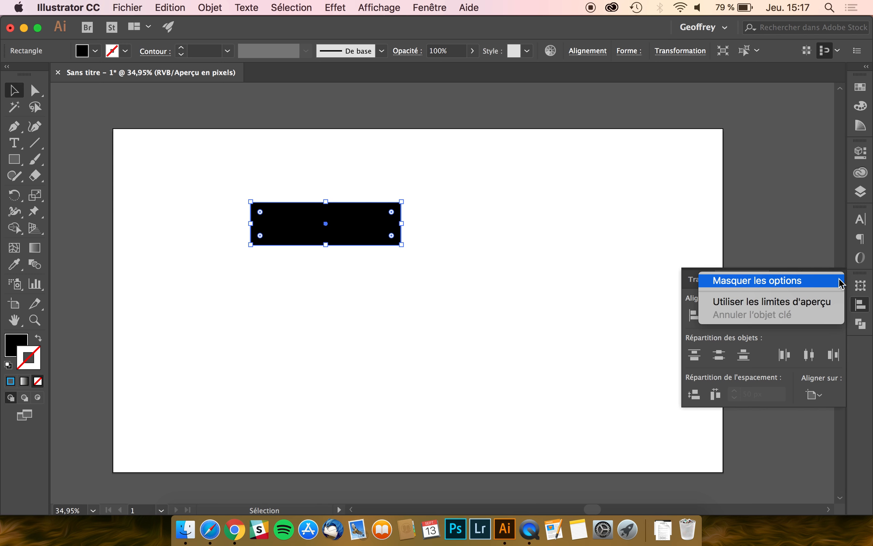
pyautogui.click(838, 281)
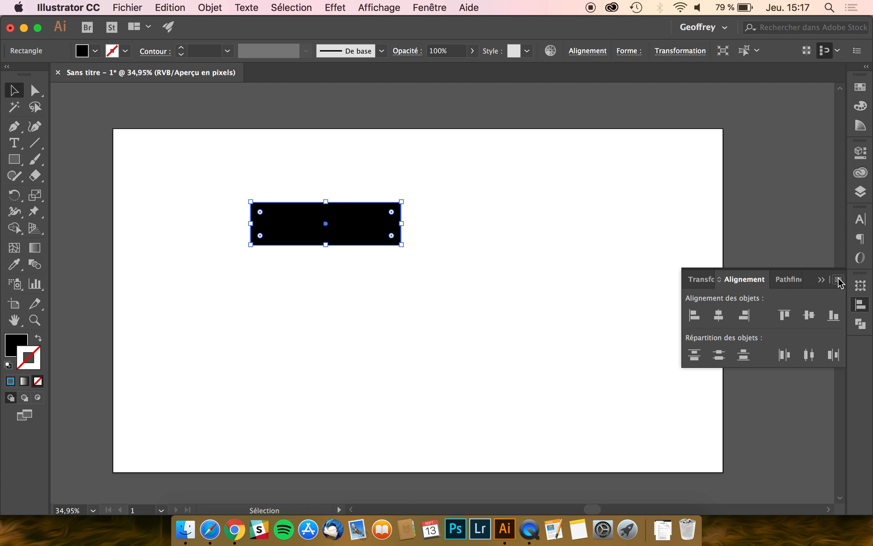
pyautogui.click(838, 281)
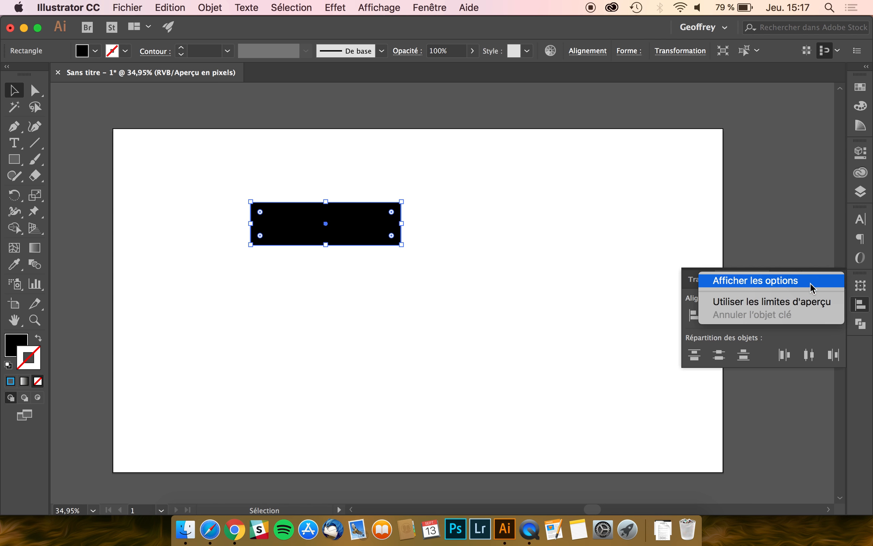
pyautogui.click(796, 282)
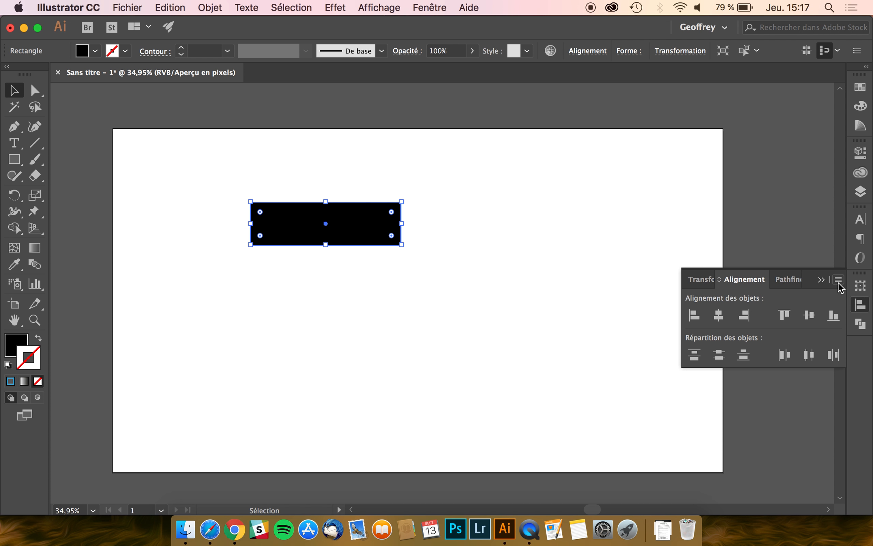
pyautogui.click(837, 282)
pyautogui.click(790, 280)
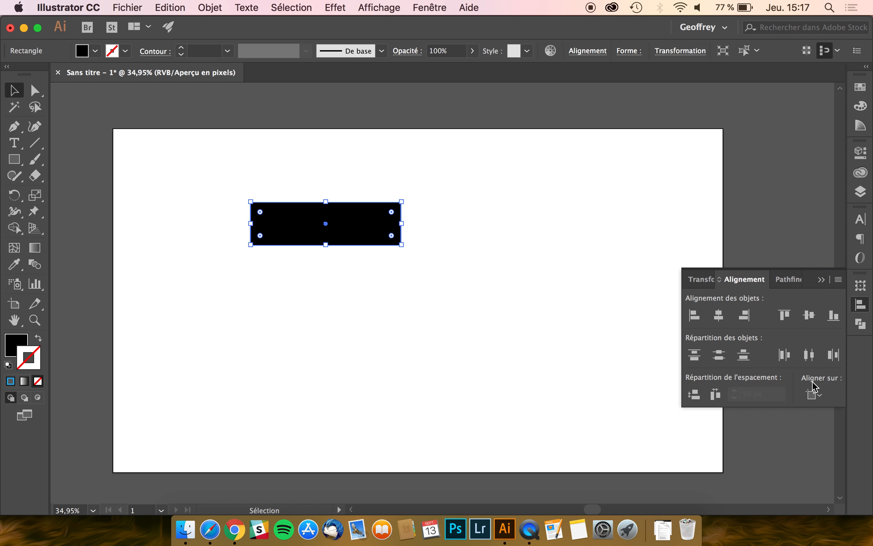
# - Set the alignment reference to Aligner sur une sélection and reselect the black rectangle
pyautogui.click(815, 400)
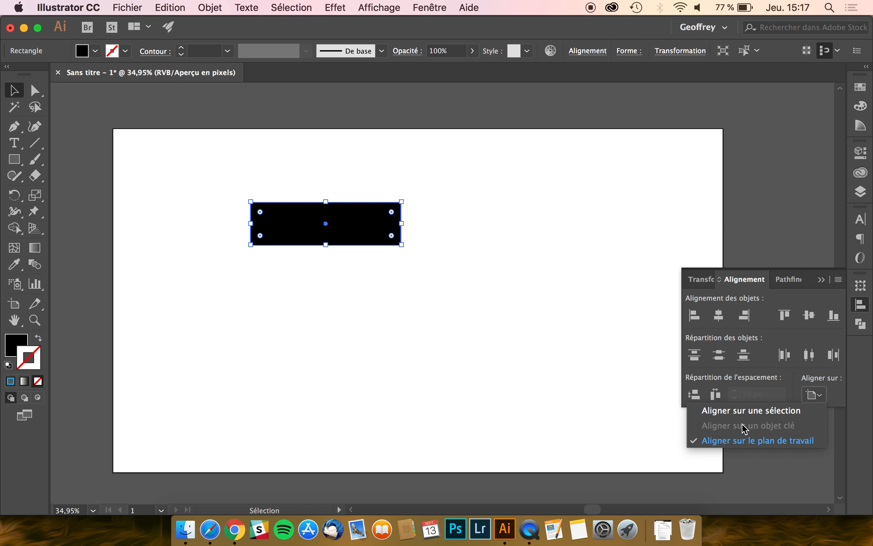
pyautogui.click(742, 413)
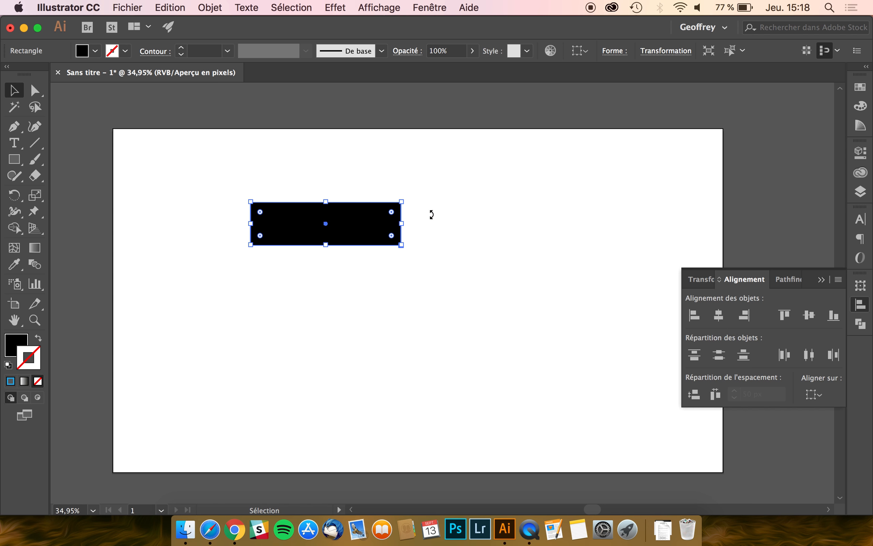
pyautogui.click(507, 200)
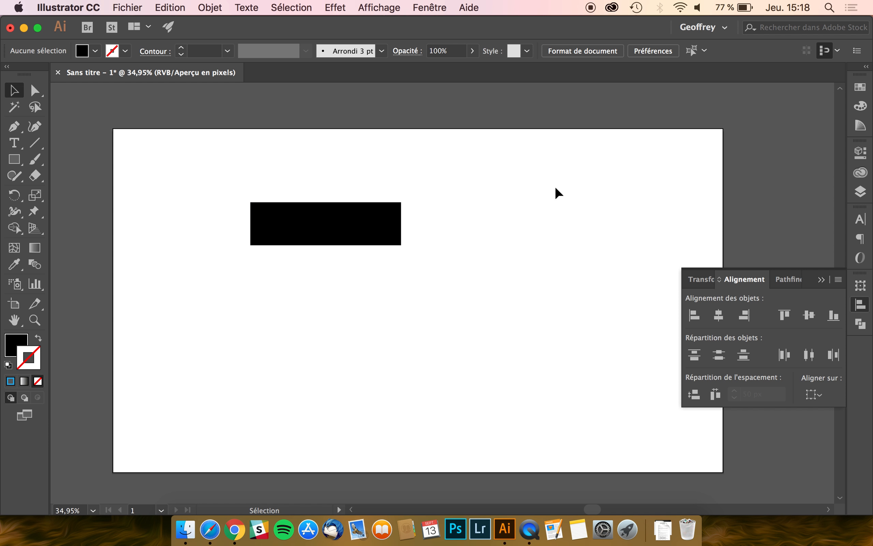
pyautogui.click(379, 224)
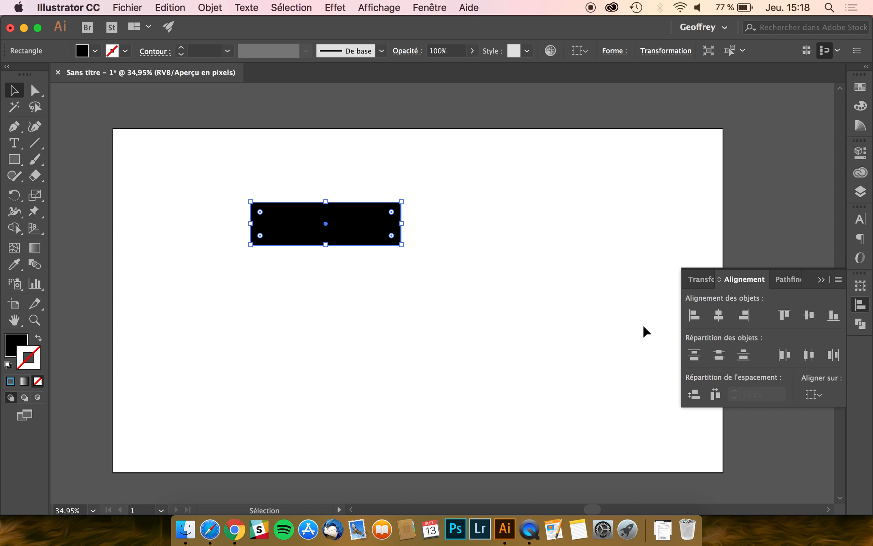
# - Set the alignment reference to Aligner sur le plan de travail and centre the rectangle horizontally and vertically on the artboard
pyautogui.click(815, 394)
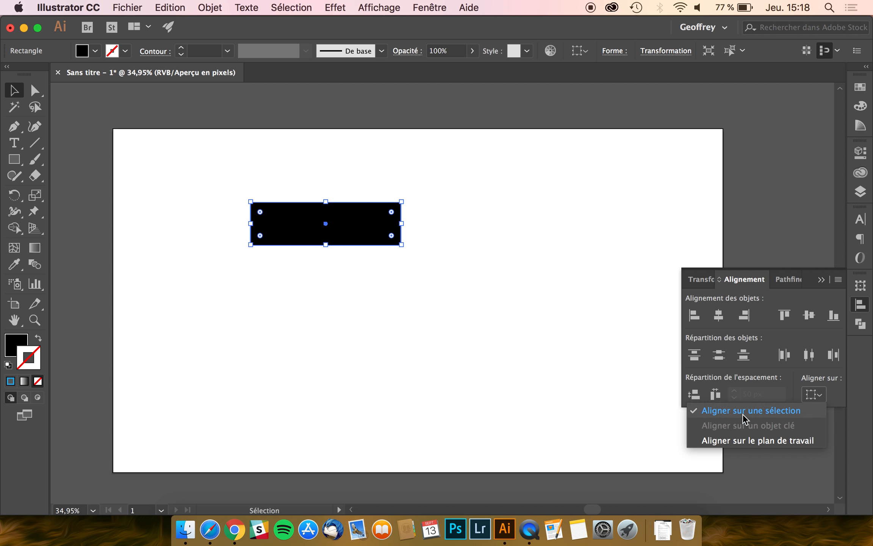
pyautogui.click(741, 441)
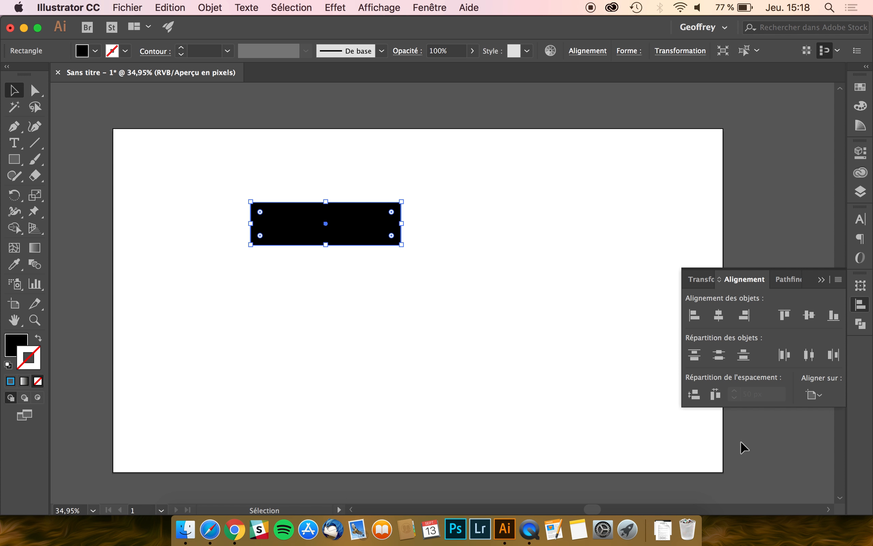
pyautogui.click(719, 315)
pyautogui.click(805, 319)
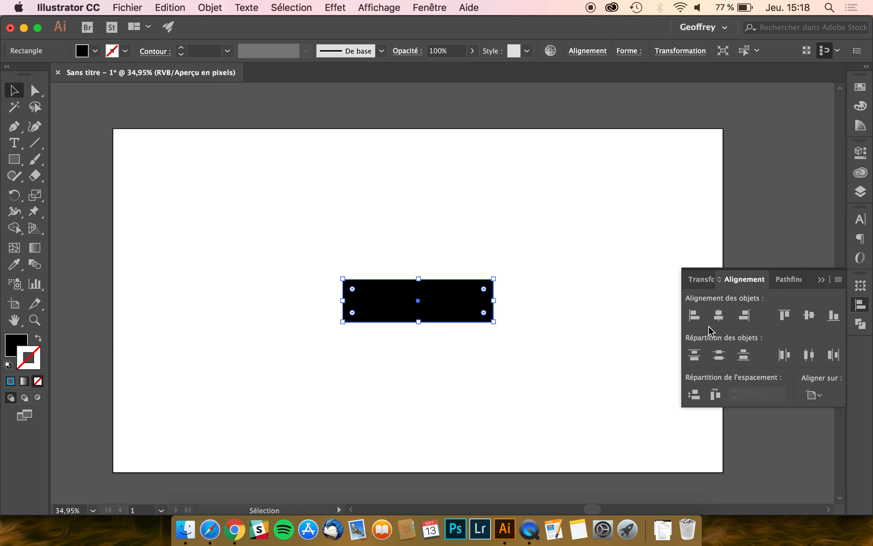
# - Align the rectangle successively to the artboard's left, top, bottom and right edges
pyautogui.click(694, 317)
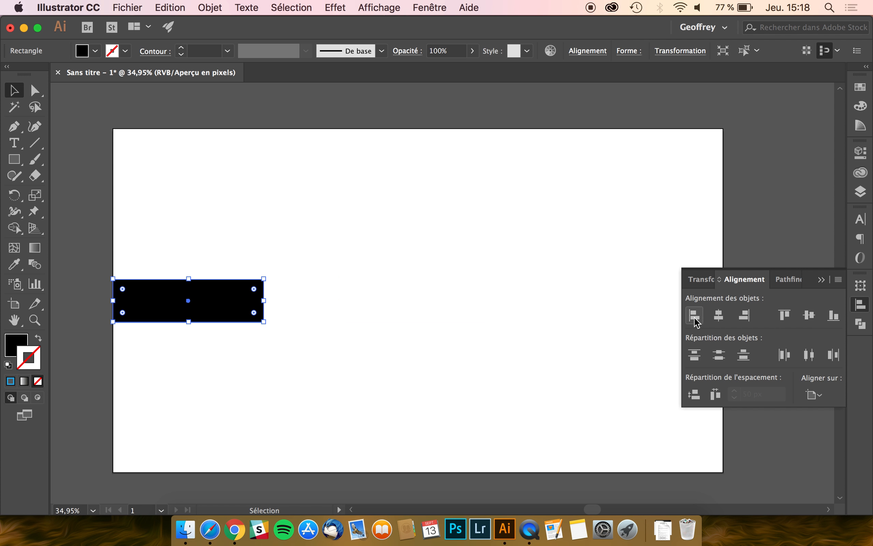
pyautogui.click(780, 320)
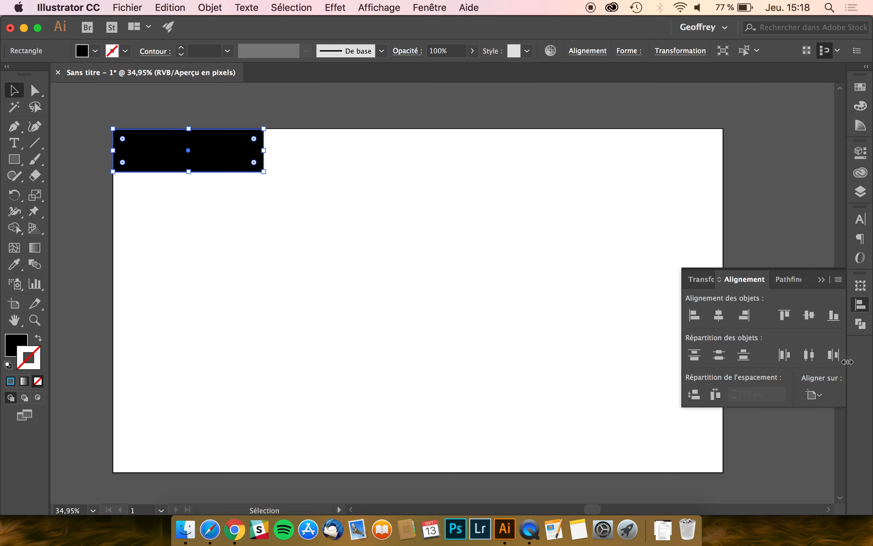
pyautogui.click(833, 317)
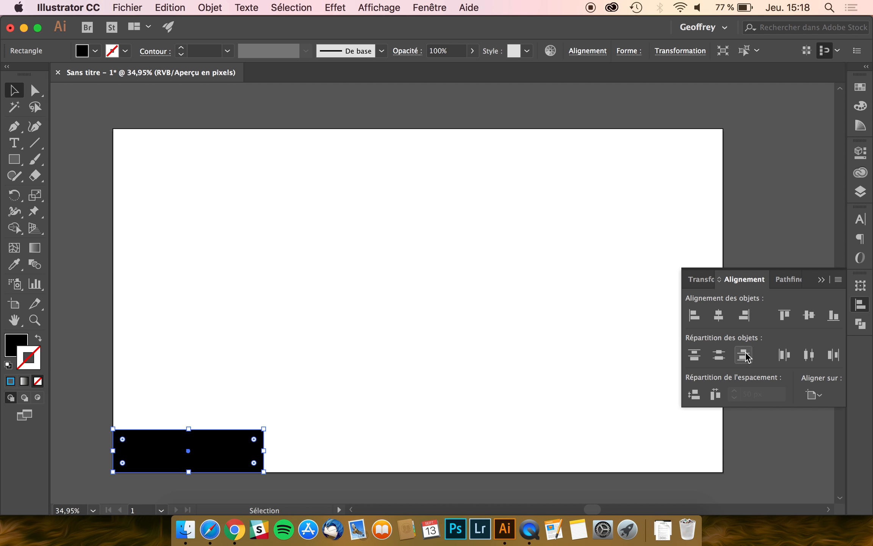
pyautogui.click(744, 318)
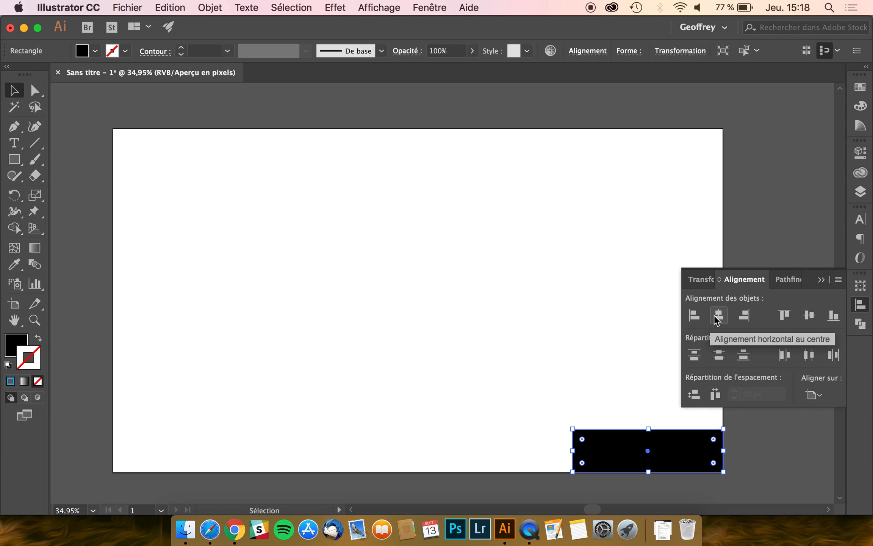
# - Keep Aligner sur le plan de travail as the reference, move the rectangle off the corner to mid-artboard and narrow it from its right side
pyautogui.click(814, 394)
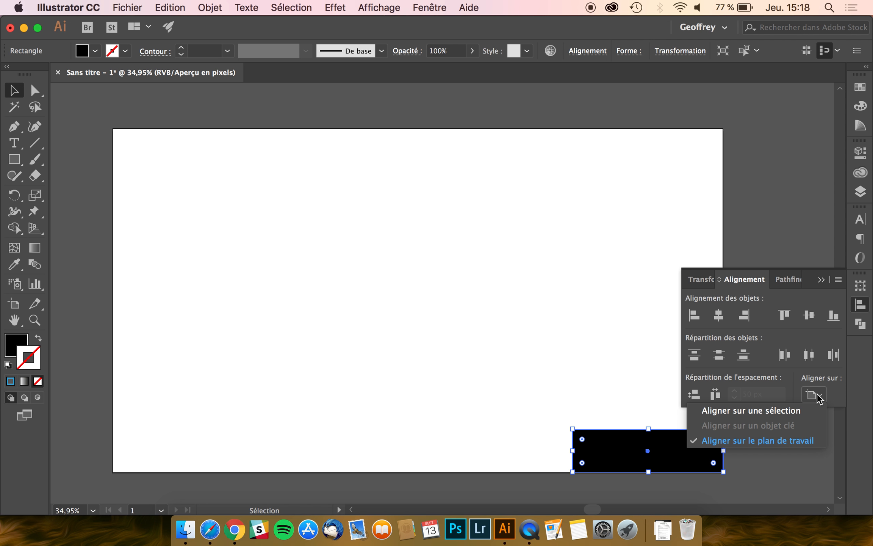
pyautogui.click(763, 441)
pyautogui.moveTo(627, 444); pyautogui.dragTo(627, 444)
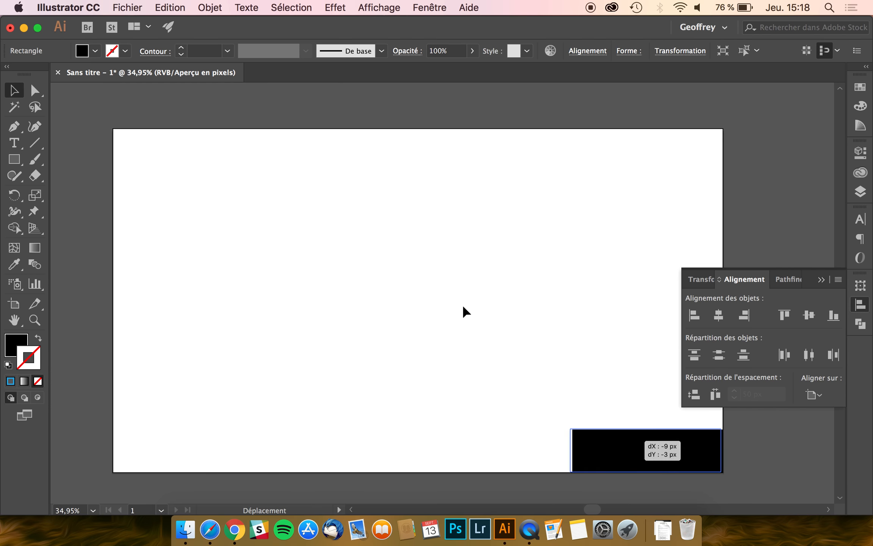
pyautogui.moveTo(463, 304); pyautogui.dragTo(361, 258)
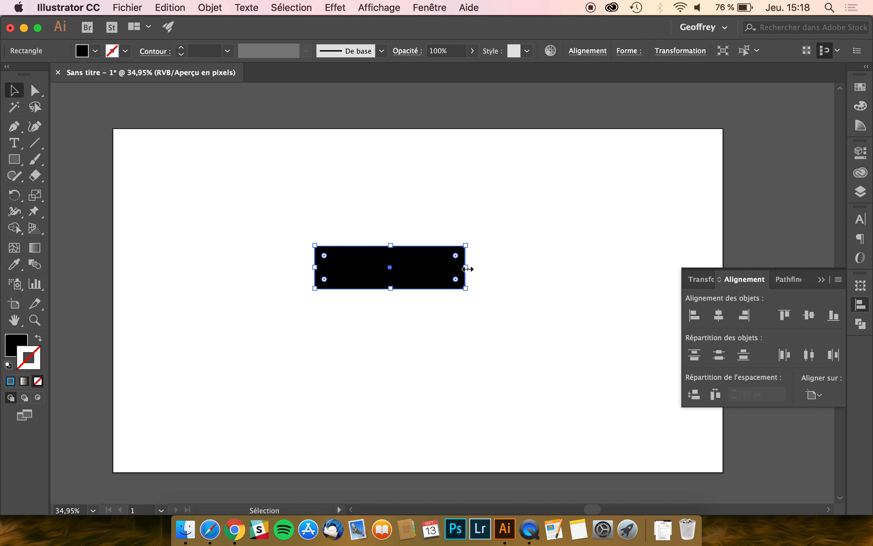
pyautogui.moveTo(468, 269); pyautogui.dragTo(409, 268)
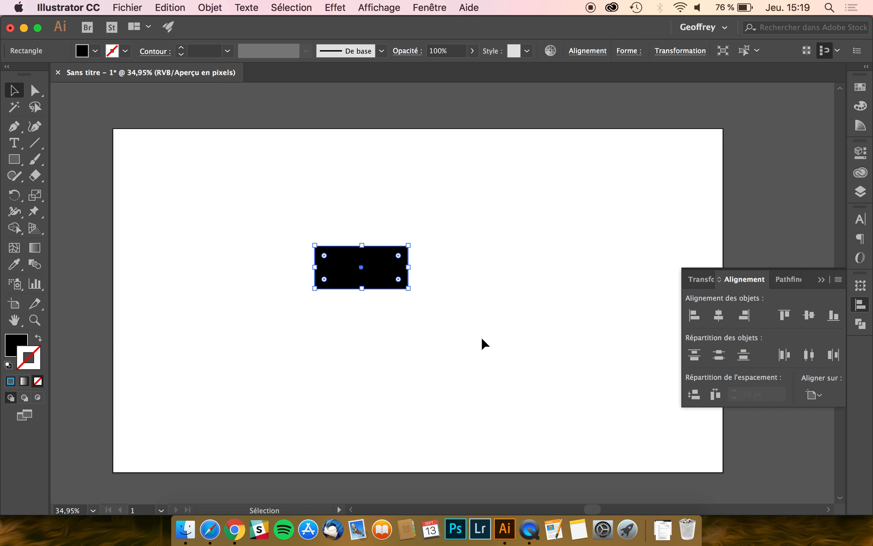
# - Delete the black rectangle from the artboard
pyautogui.click(360, 303)
pyautogui.click(382, 268)
pyautogui.press('Delete')
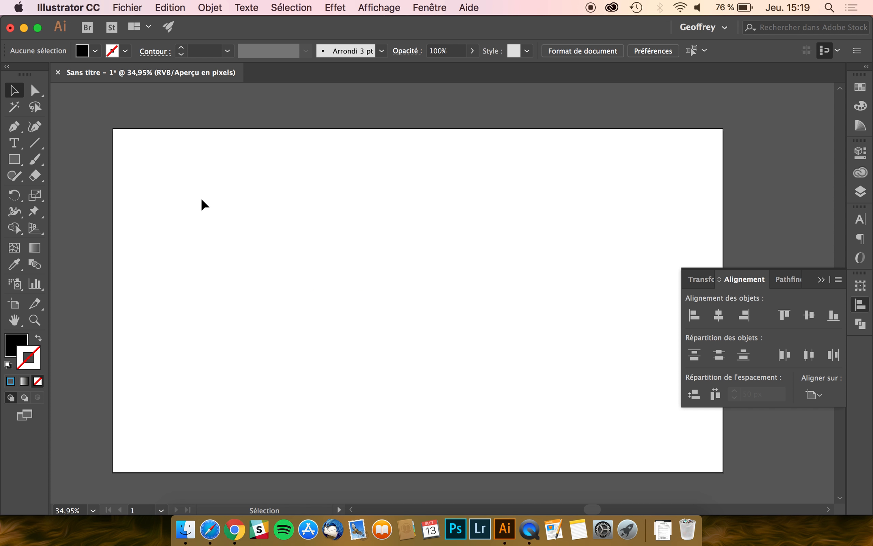
# - Draw a black square and duplicate it to get five squares spread across the artboard at uneven heights and gaps
pyautogui.click(14, 159)
pyautogui.moveTo(170, 213); pyautogui.dragTo(234, 275)
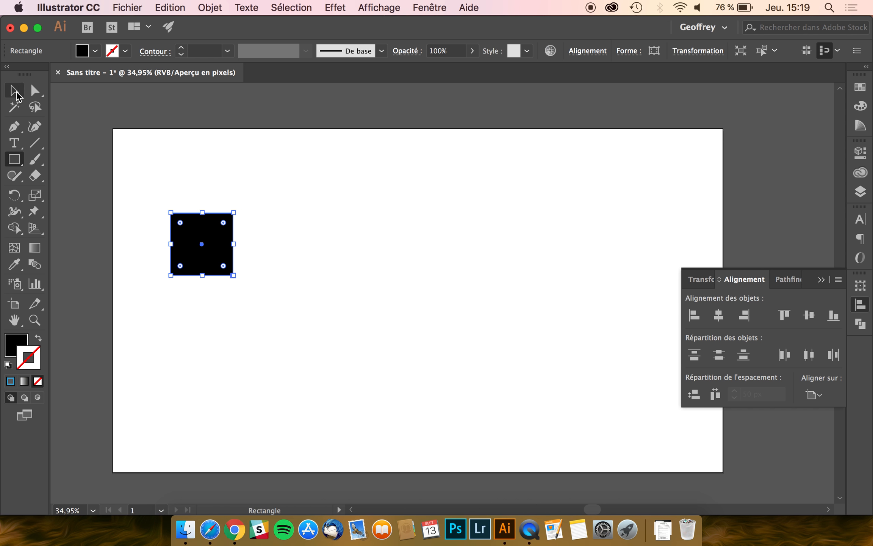
pyautogui.click(14, 90)
pyautogui.click(175, 155)
pyautogui.moveTo(207, 229); pyautogui.dragTo(575, 258)
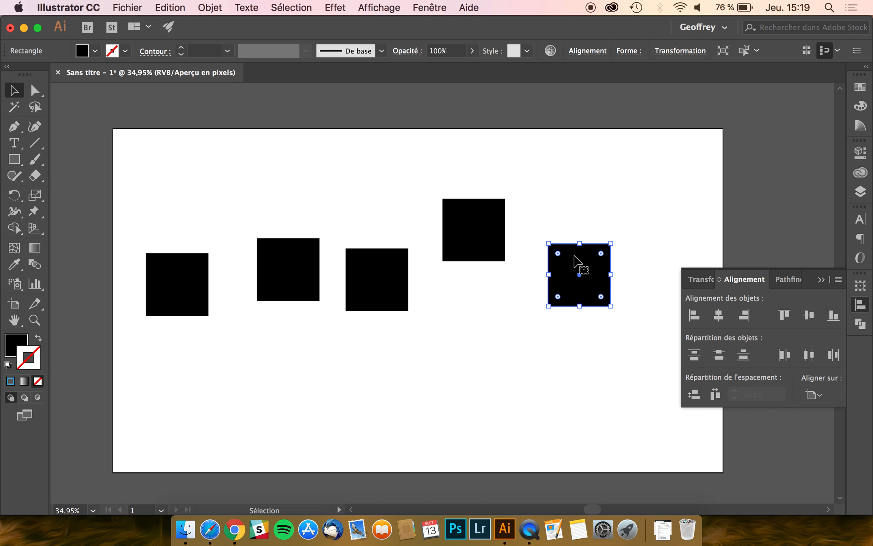
# - Select all five squares and align their centres to the artboard, vertically and horizontally, keeping Aligner sur le plan de travail
pyautogui.click(555, 188)
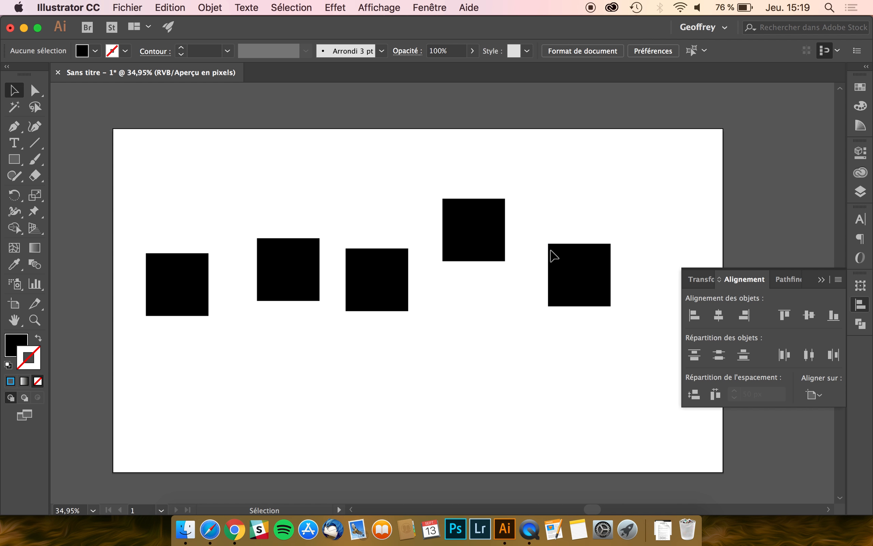
pyautogui.moveTo(619, 148); pyautogui.dragTo(157, 394)
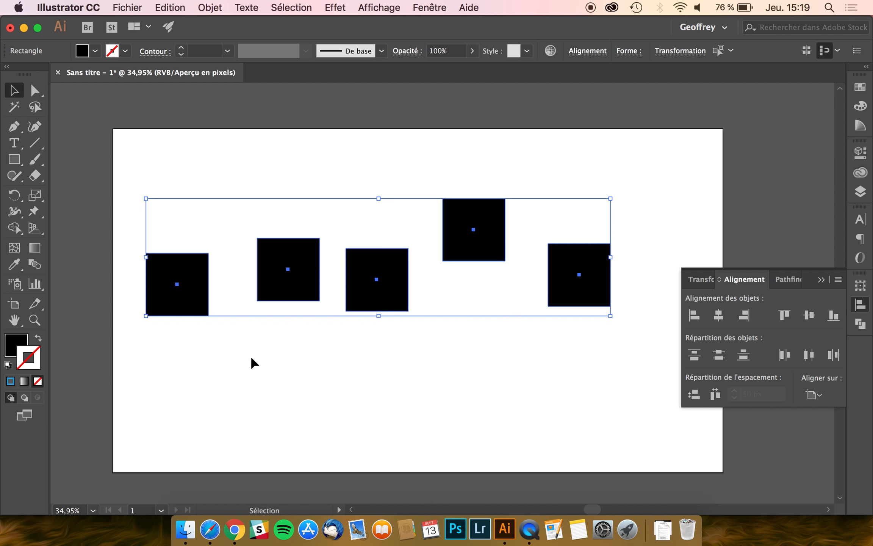
pyautogui.click(814, 395)
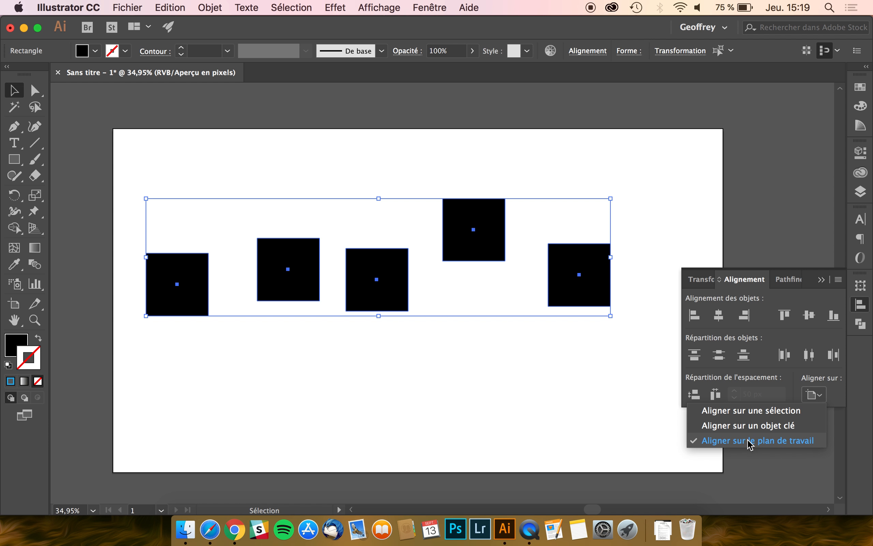
pyautogui.click(814, 397)
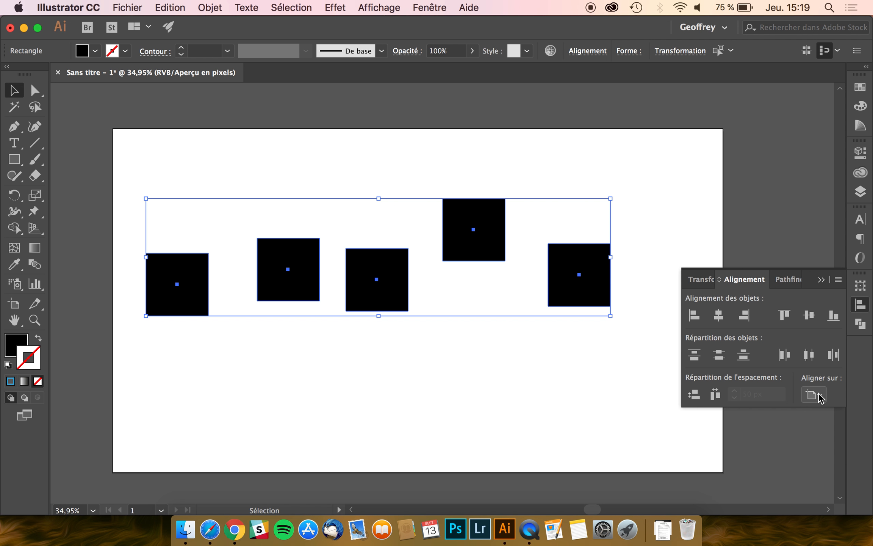
pyautogui.click(810, 315)
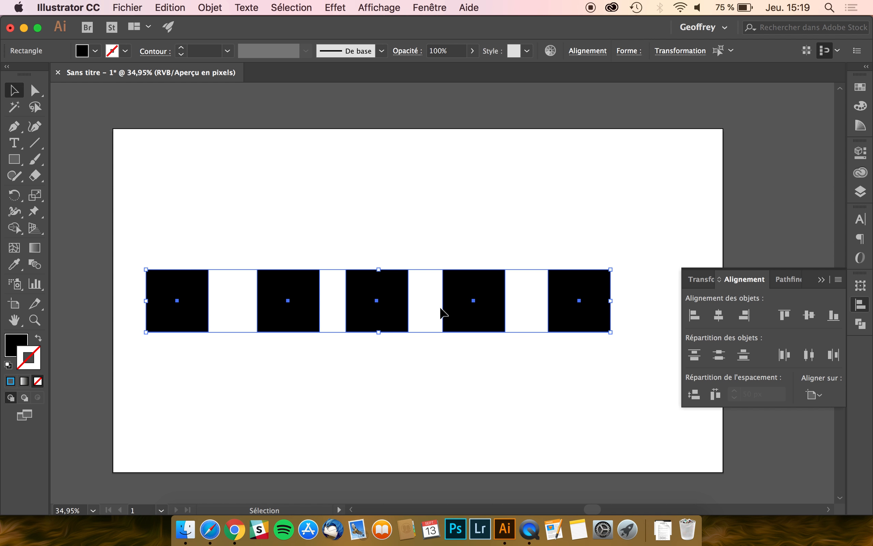
pyautogui.click(724, 318)
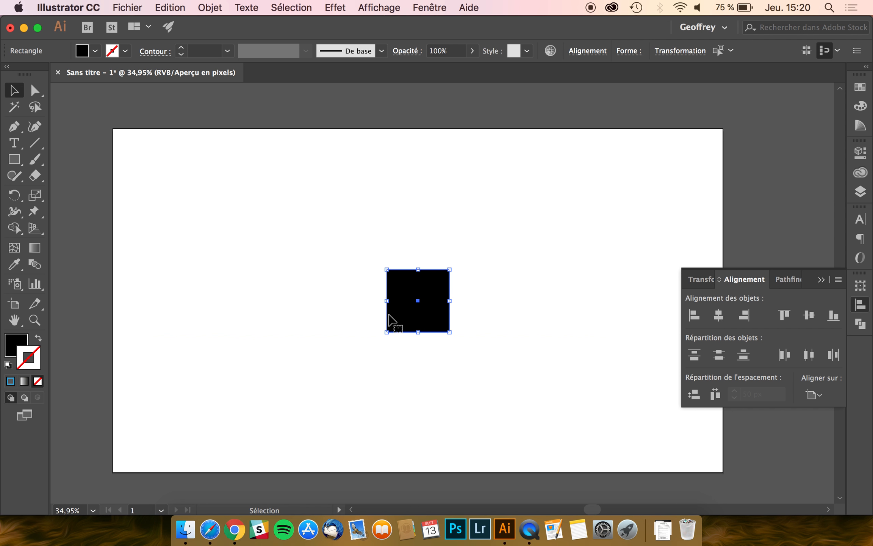
# - Separate the five stacked squares by moving them to scattered positions across the artboard at different heights
pyautogui.click(380, 296)
pyautogui.moveTo(419, 292); pyautogui.dragTo(179, 292)
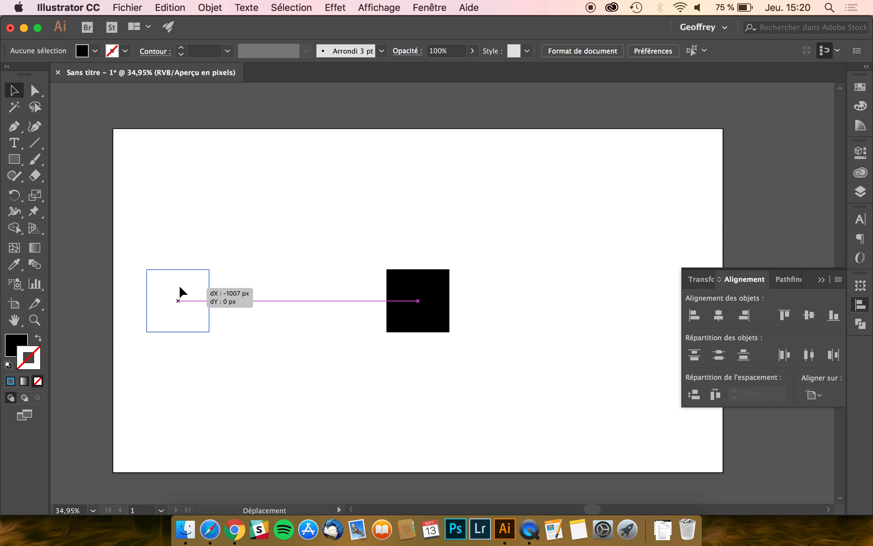
pyautogui.moveTo(433, 295); pyautogui.dragTo(599, 291)
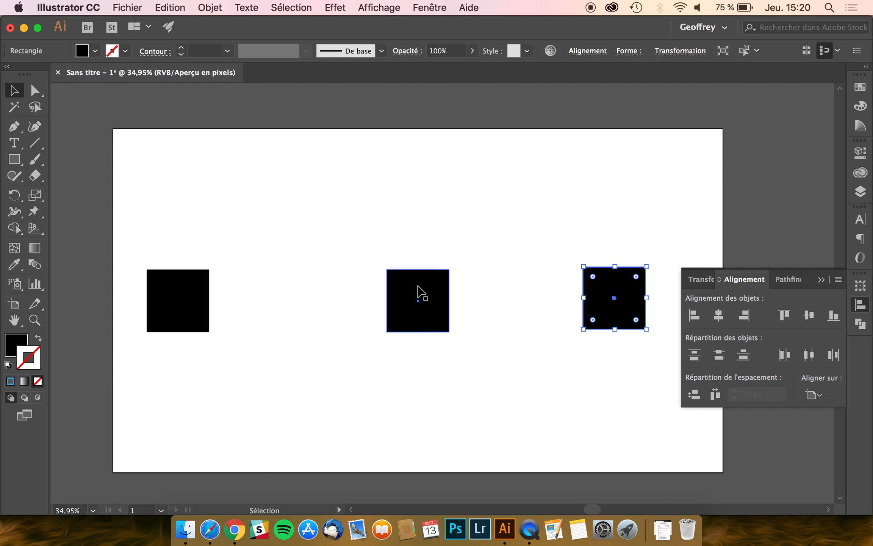
pyautogui.moveTo(418, 292); pyautogui.dragTo(265, 279)
pyautogui.moveTo(401, 273); pyautogui.dragTo(531, 282)
pyautogui.moveTo(424, 295); pyautogui.dragTo(369, 271)
pyautogui.moveTo(553, 288); pyautogui.dragTo(485, 389)
pyautogui.moveTo(386, 298); pyautogui.dragTo(383, 204)
# - Select all five squares, align their vertical centres using Aligner sur une sélection, and undo the alignment
pyautogui.moveTo(629, 158); pyautogui.dragTo(186, 436)
pyautogui.moveTo(187, 437); pyautogui.dragTo(187, 437)
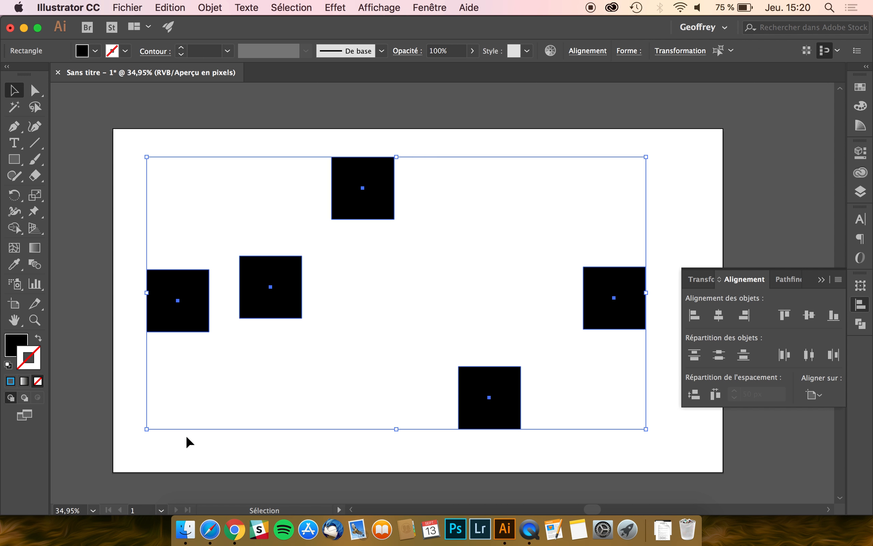
pyautogui.click(813, 395)
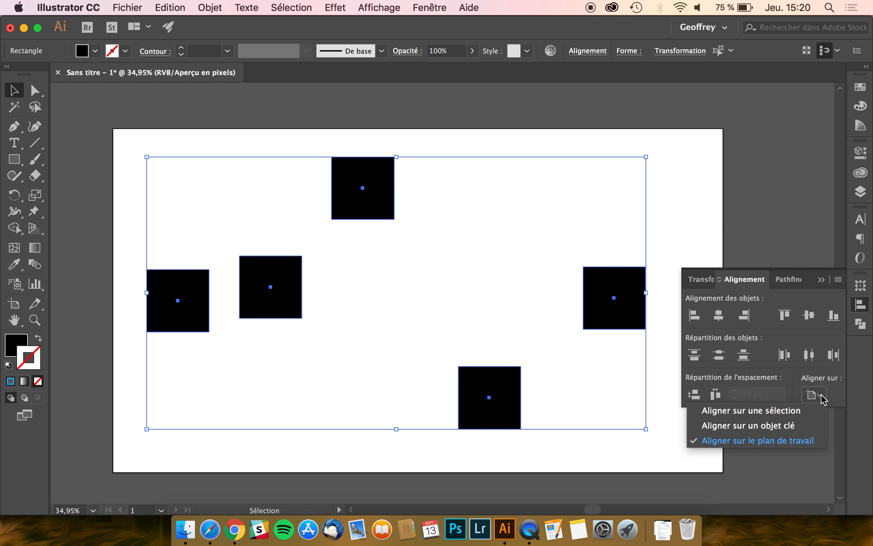
pyautogui.click(749, 413)
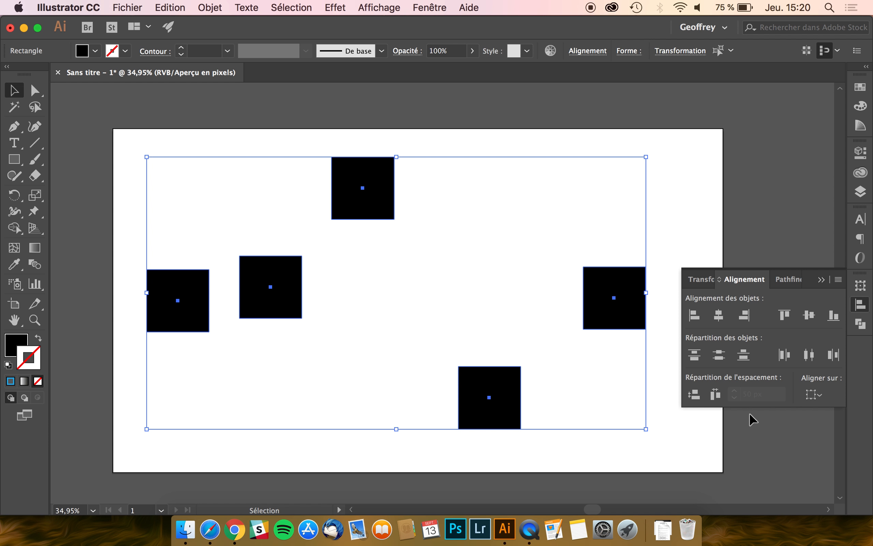
pyautogui.click(808, 318)
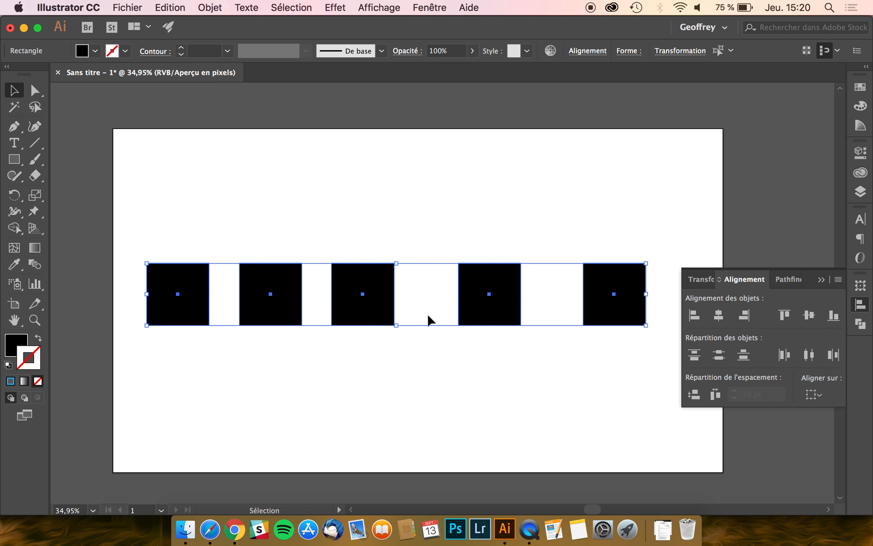
pyautogui.press('super+z')
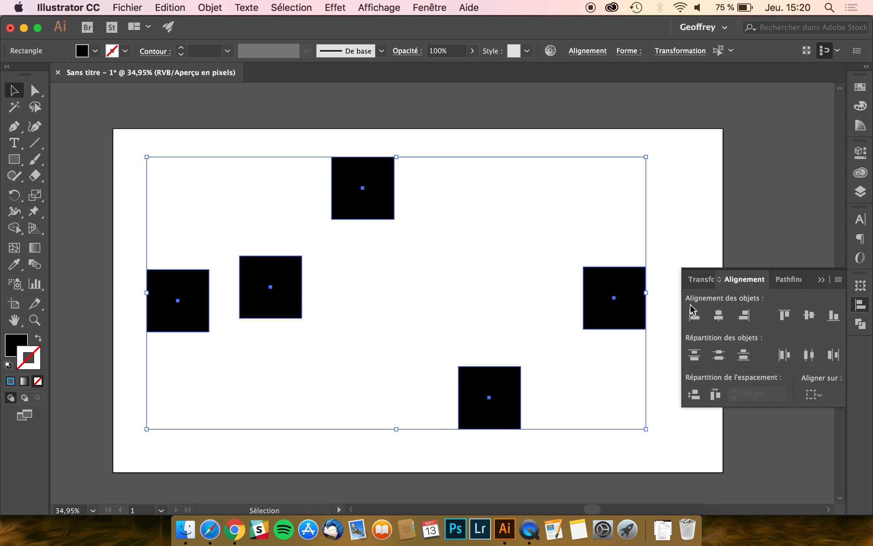
# - Move the five squares up past the artboard's upper edge and try aligning their vertical centres relative to the selection
pyautogui.moveTo(506, 381); pyautogui.dragTo(503, 285)
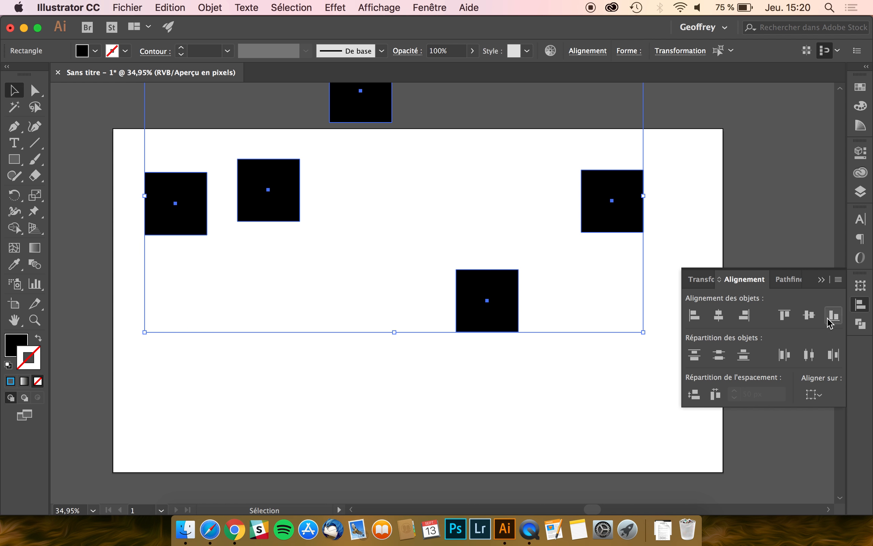
pyautogui.click(815, 394)
pyautogui.click(777, 411)
pyautogui.click(810, 315)
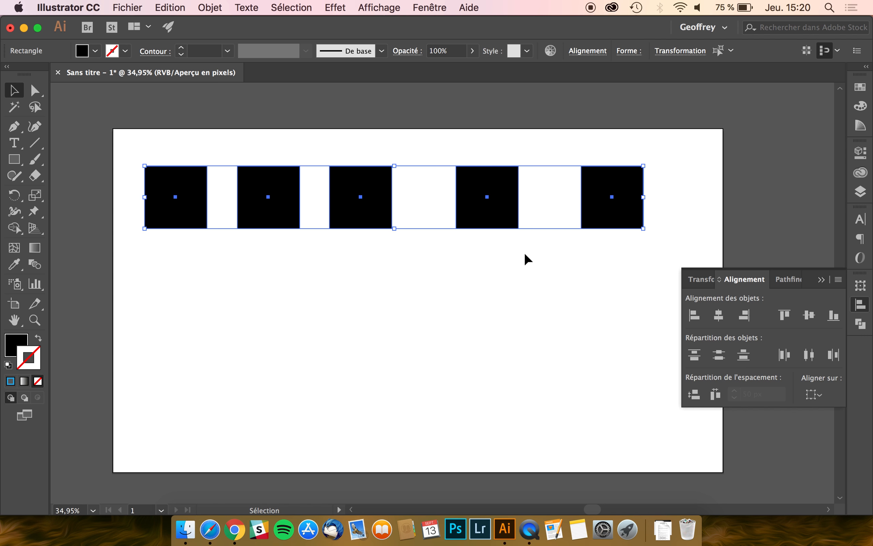
pyautogui.press('super+z')
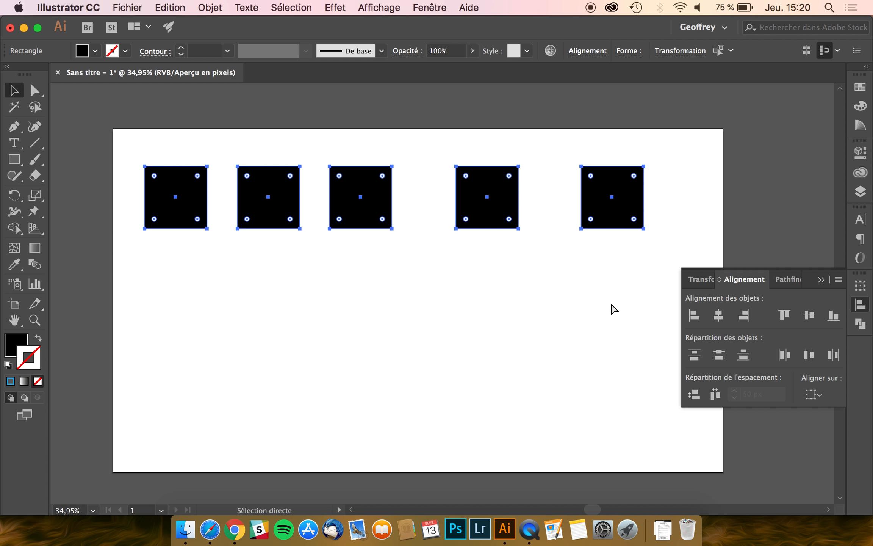
# - Align the vertical centres of the raised squares relative to the selection again, and undo that alignment
pyautogui.scroll(1, 482, 187)
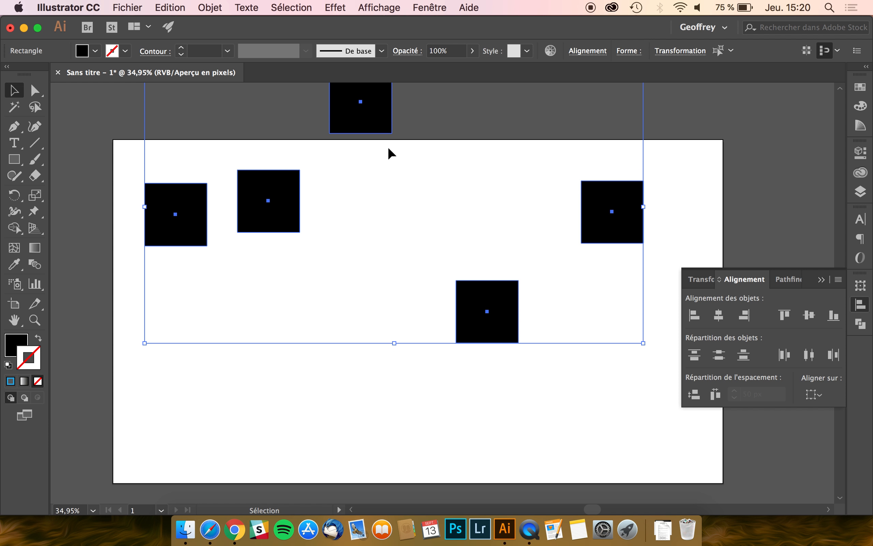
pyautogui.scroll(1, 388, 145)
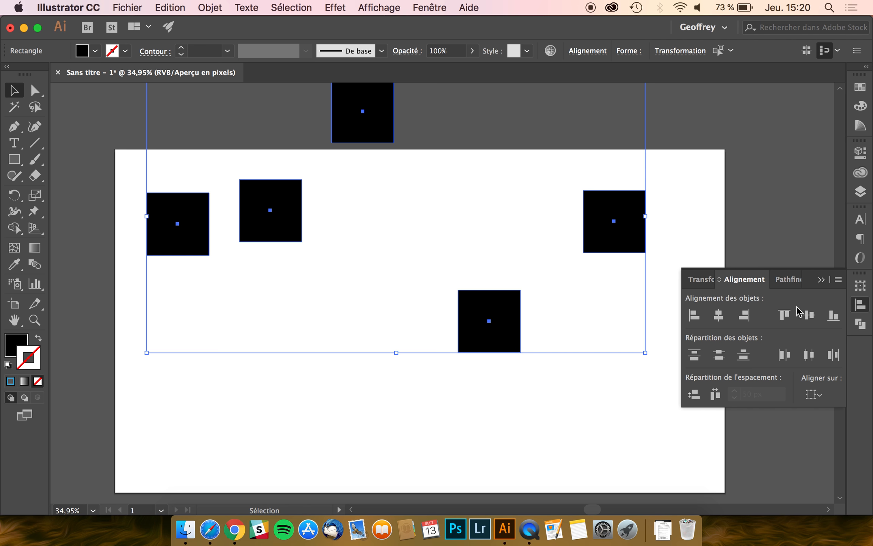
pyautogui.click(808, 314)
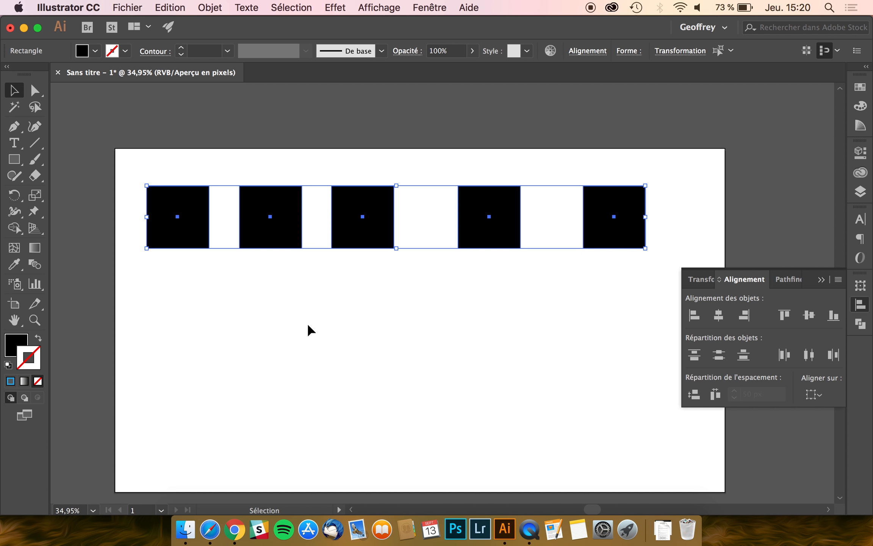
pyautogui.press('super+z')
pyautogui.scroll(-2, 308, 329)
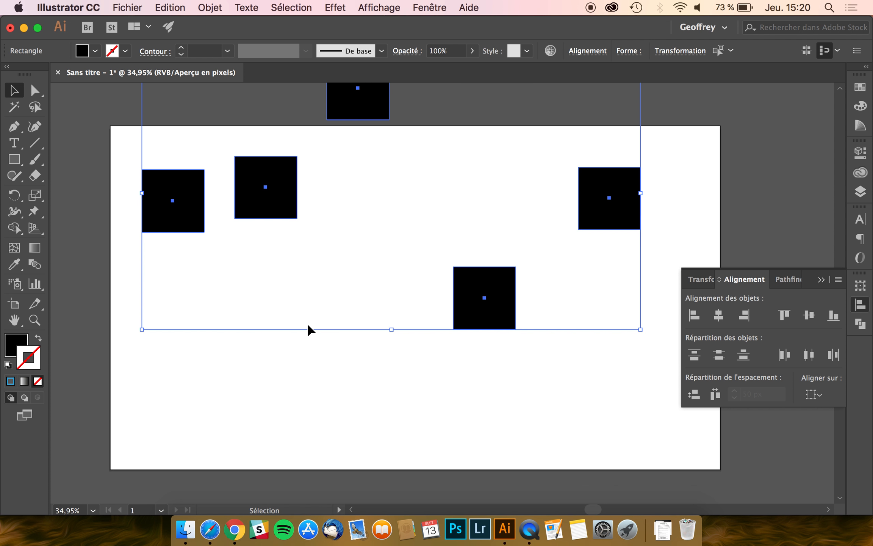
# - Keep Aligner sur une sélection and move the five squares back down so they all lie inside the artboard
pyautogui.click(813, 397)
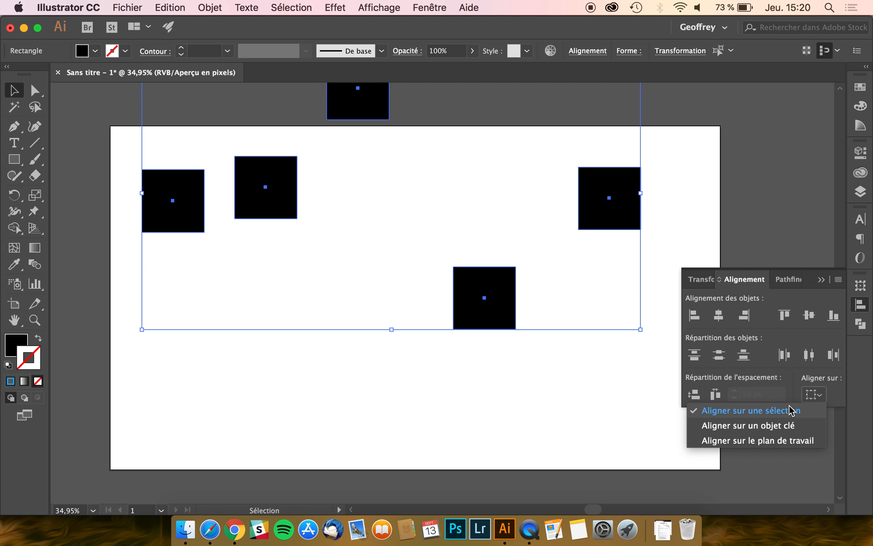
pyautogui.click(775, 415)
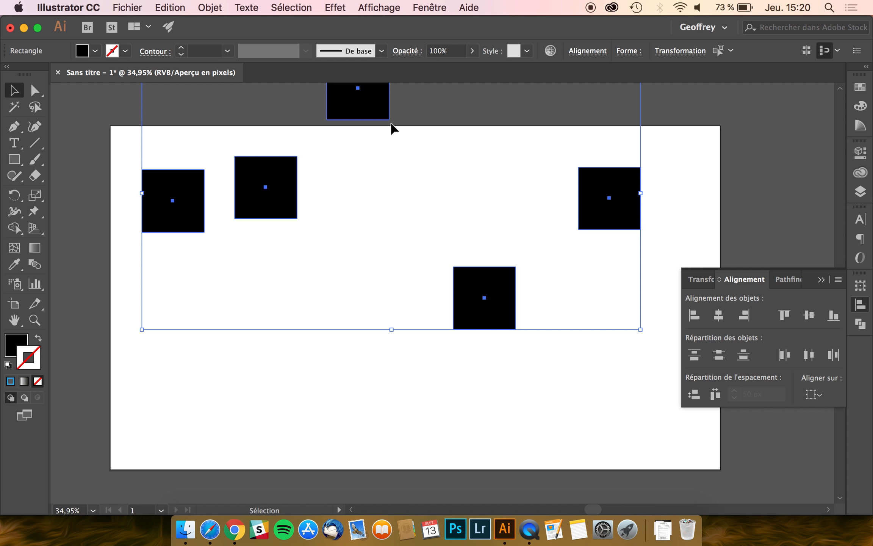
pyautogui.moveTo(378, 114); pyautogui.dragTo(405, 223)
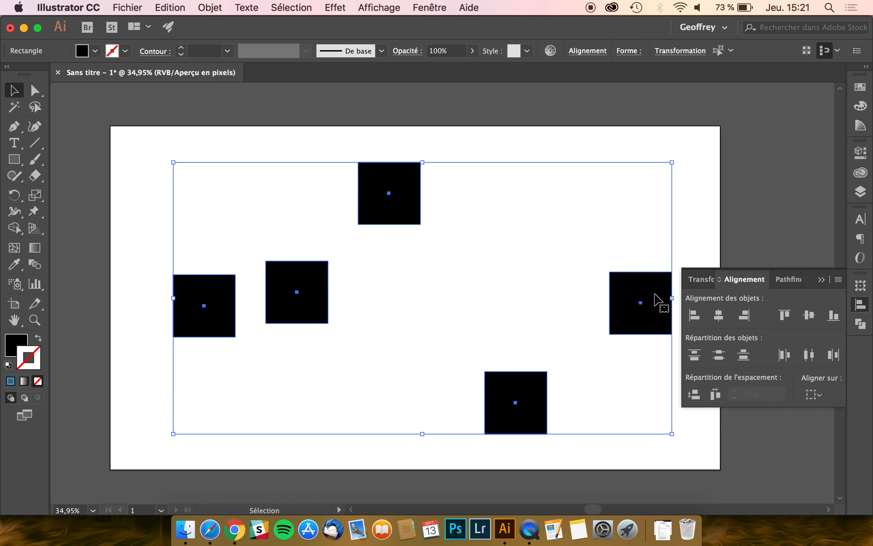
# - Reselect all five squares and make the rightmost one the key object, keeping Aligner sur un objet clé
pyautogui.click(641, 144)
pyautogui.moveTo(668, 132); pyautogui.dragTo(176, 456)
pyautogui.click(642, 285)
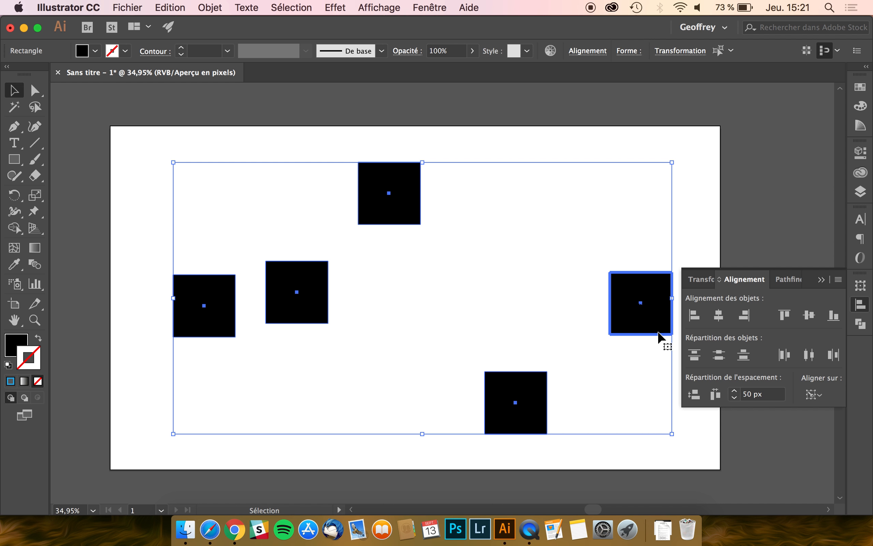
pyautogui.click(813, 394)
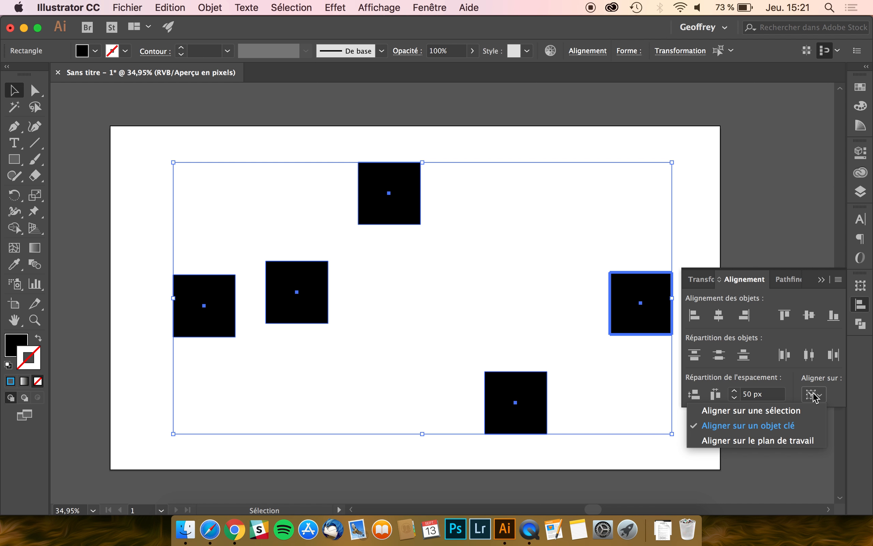
pyautogui.click(730, 427)
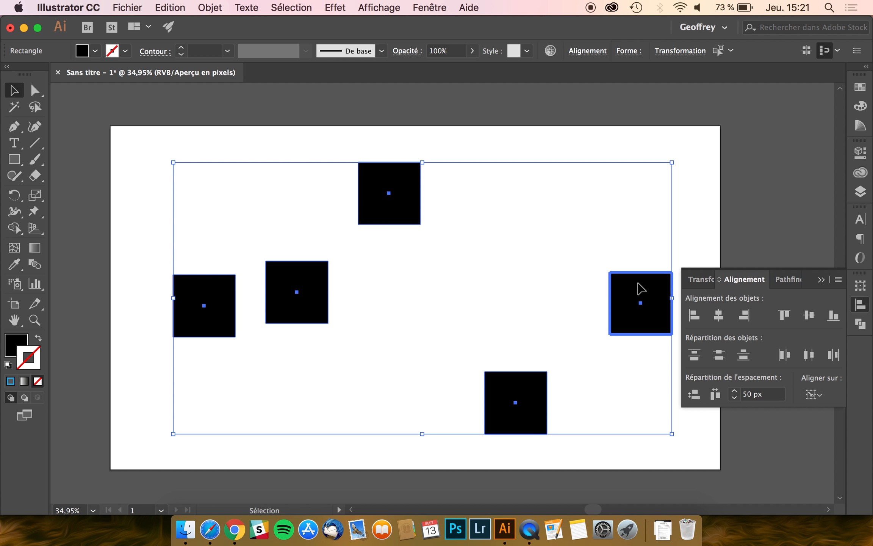
# - Clear the key object, try several other squares as key object, ending with the topmost, and clear it again
pyautogui.click(637, 283)
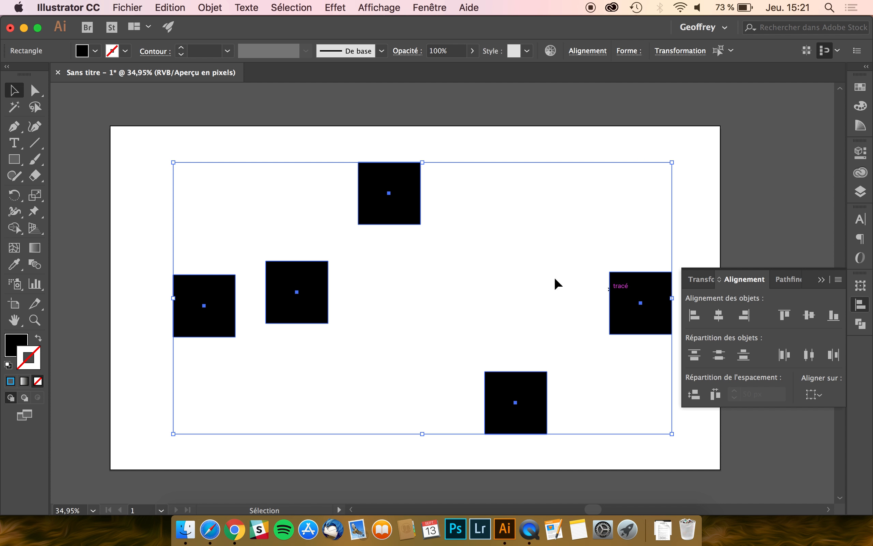
pyautogui.click(394, 191)
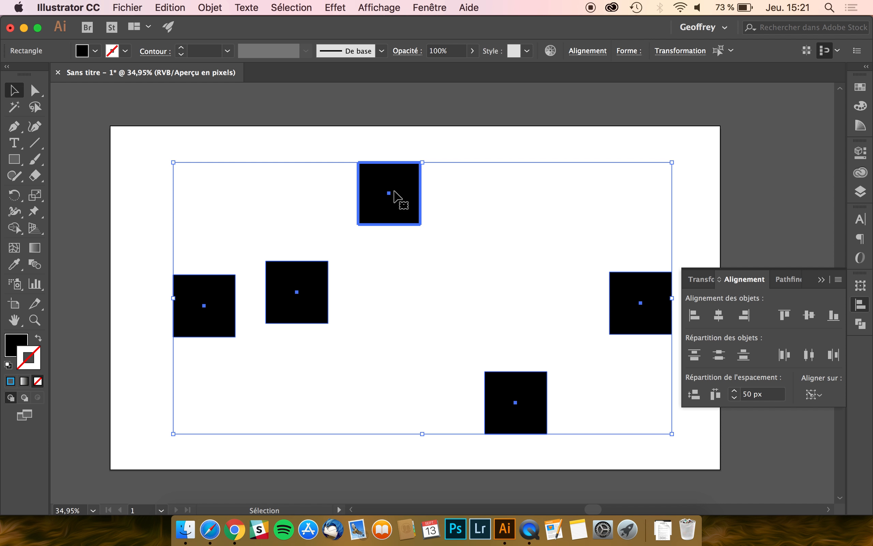
pyautogui.click(535, 391)
pyautogui.click(287, 286)
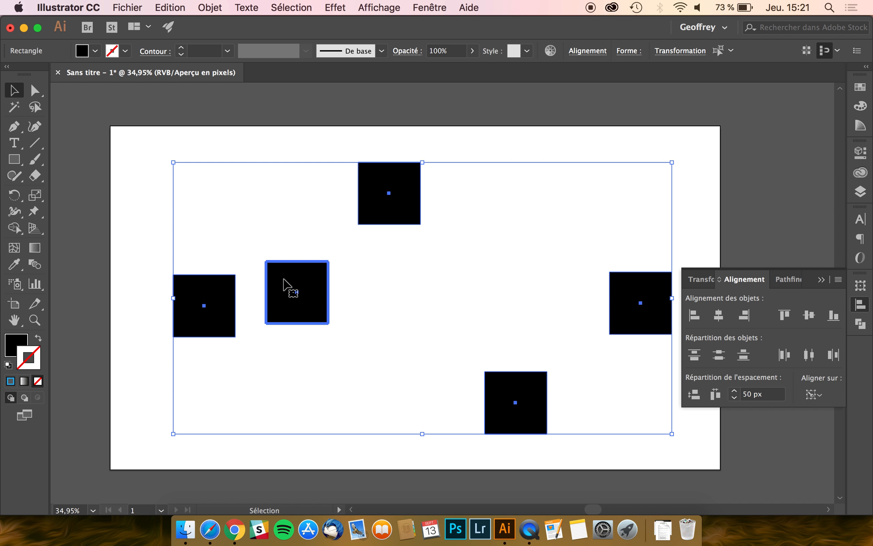
pyautogui.click(404, 206)
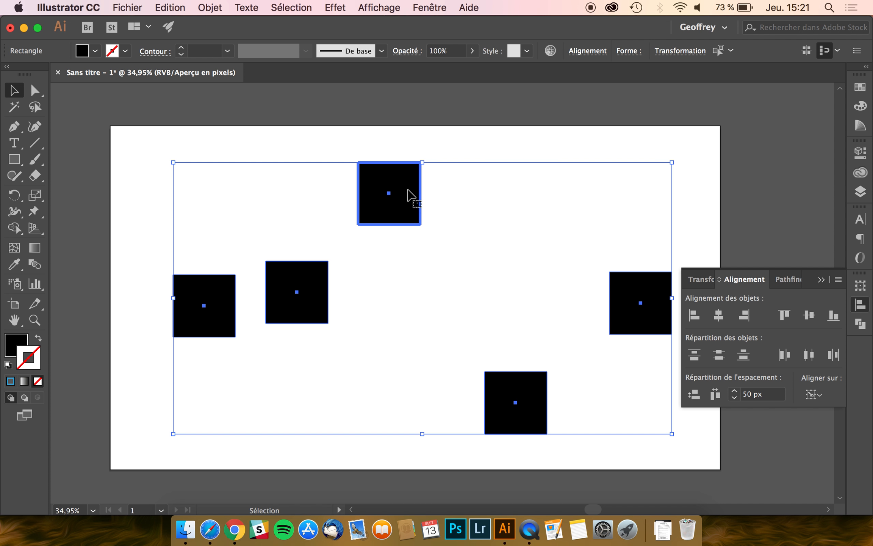
pyautogui.click(411, 195)
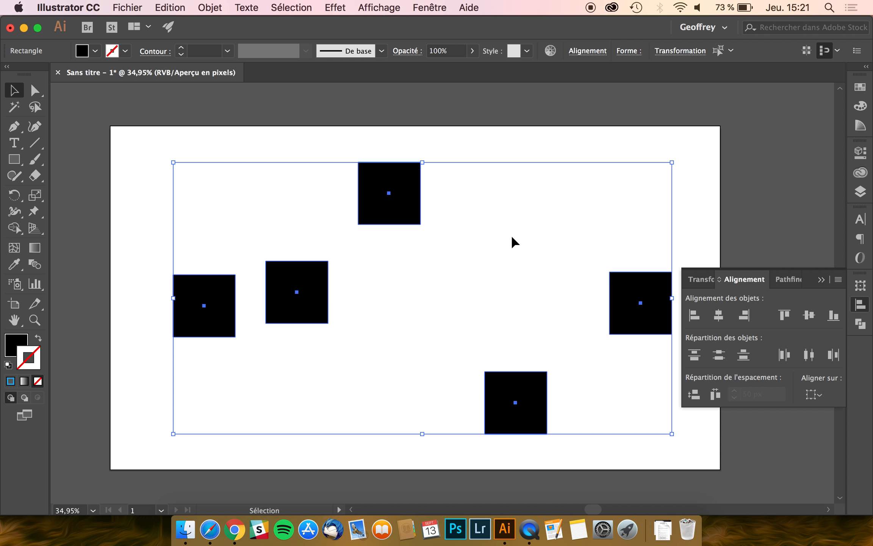
# - Align the squares' vertical centres to the rightmost square as key object, and undo the alignment
pyautogui.click(650, 290)
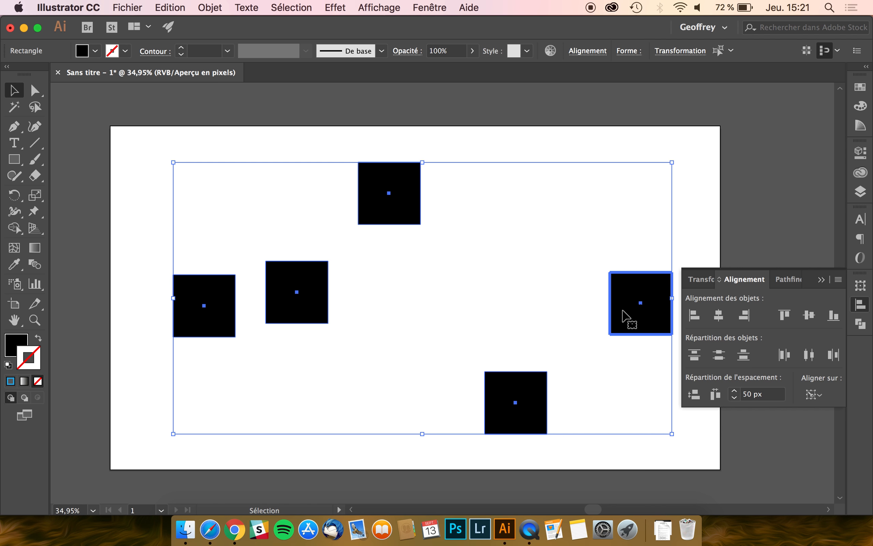
pyautogui.click(810, 316)
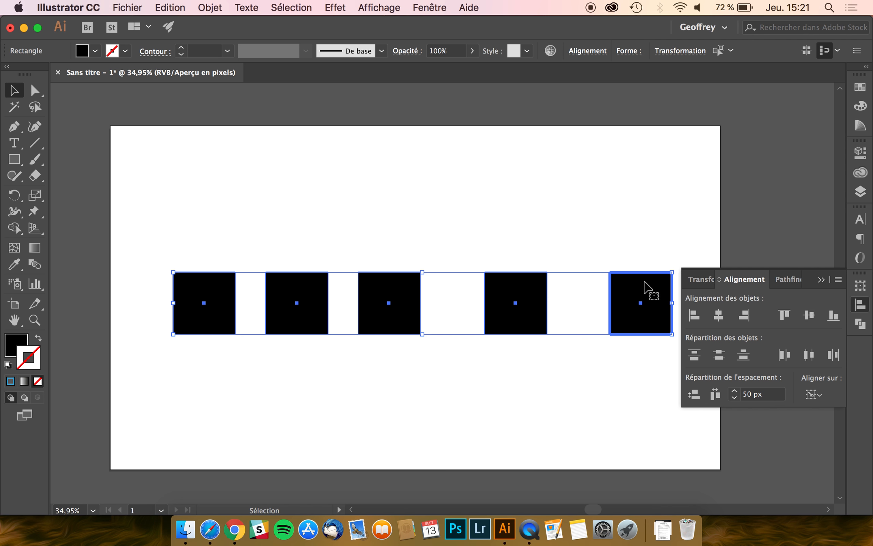
pyautogui.press('super+z')
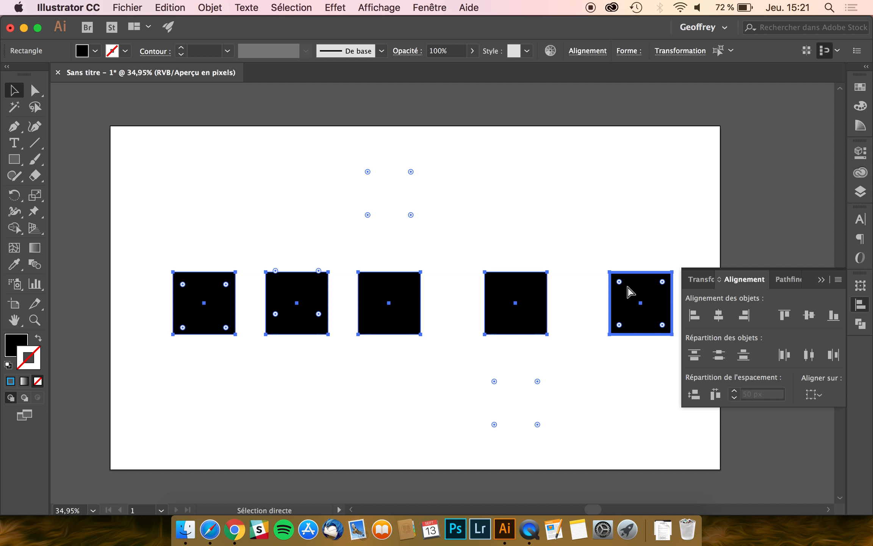
# - Align the squares' vertical centres to the topmost square as key object, and switch the reference to Aligner sur le plan de travail
pyautogui.click(397, 191)
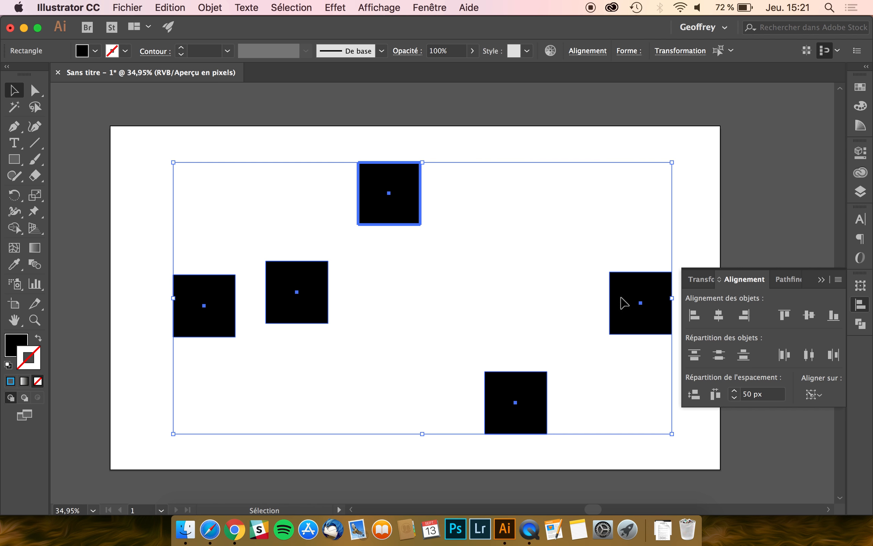
pyautogui.click(810, 316)
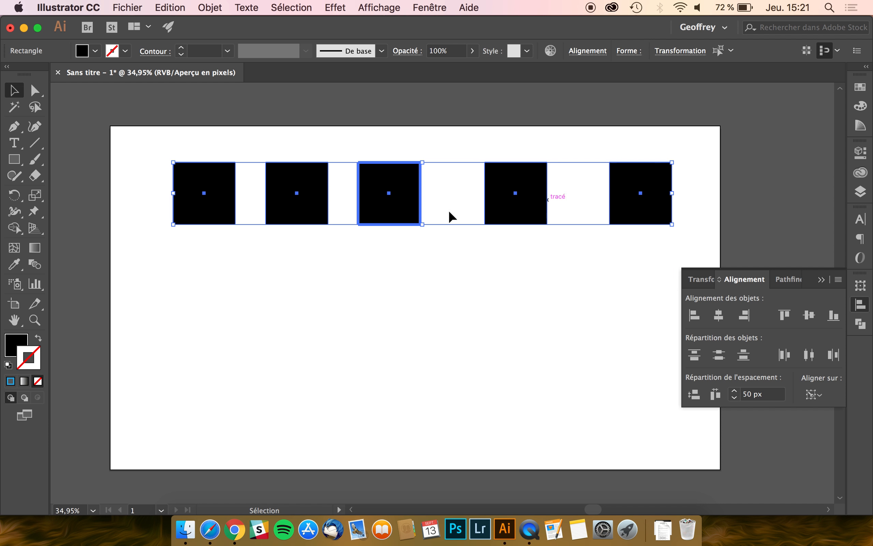
pyautogui.click(811, 396)
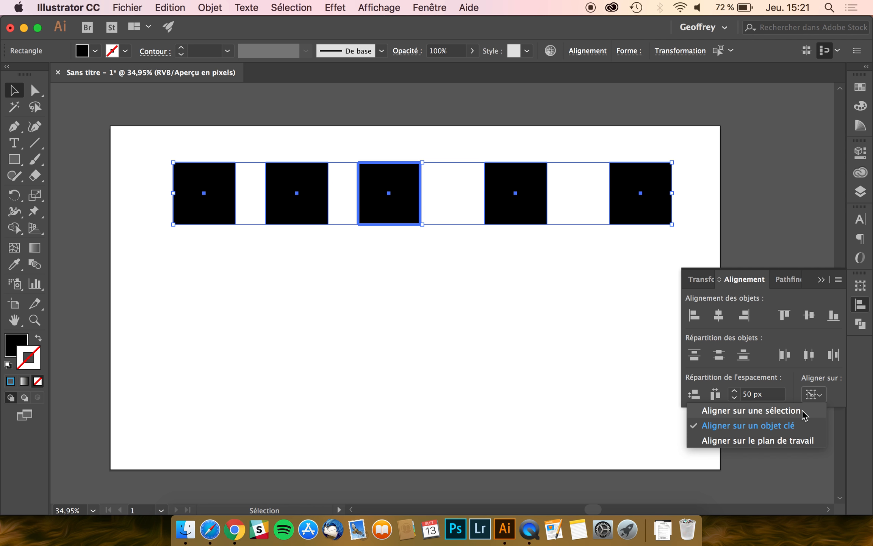
pyautogui.click(796, 441)
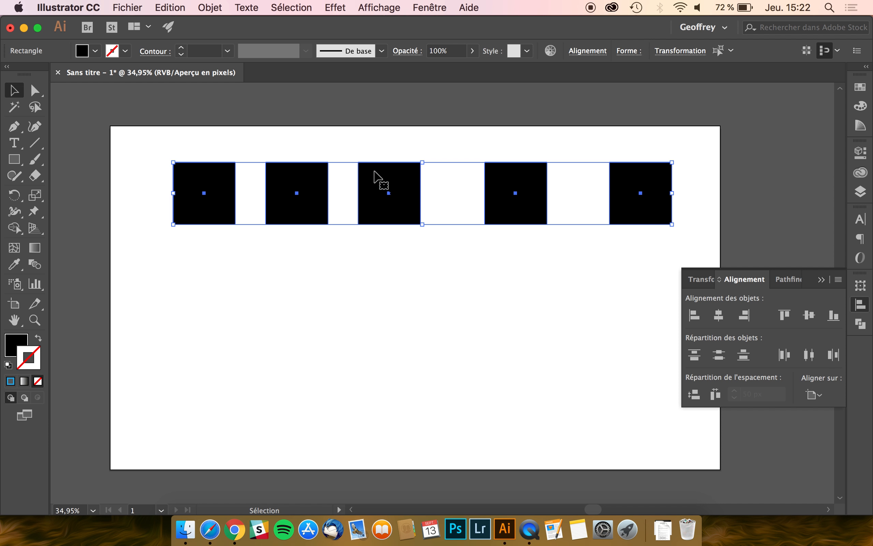
# - Rotate the row of five squares 90° into a vertical column, and undo the rotation
pyautogui.moveTo(165, 159); pyautogui.dragTo(375, 366)
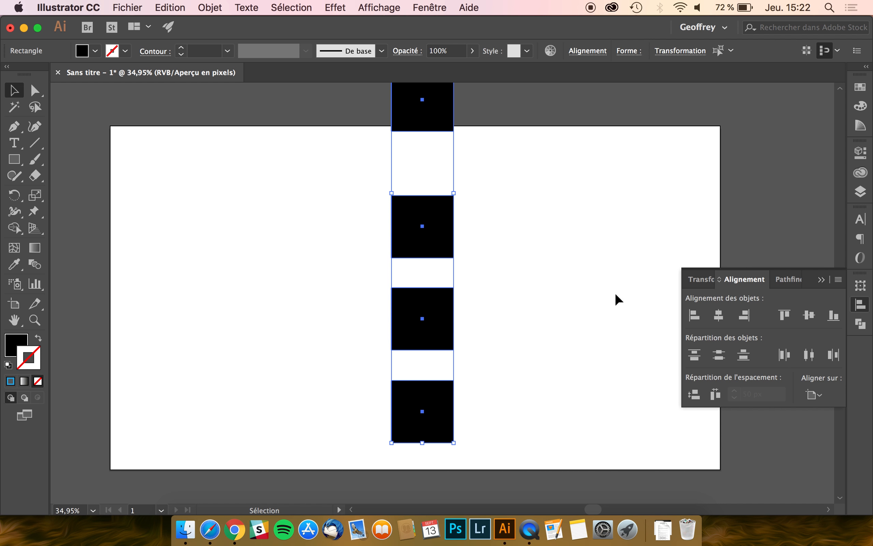
pyautogui.press('super+z')
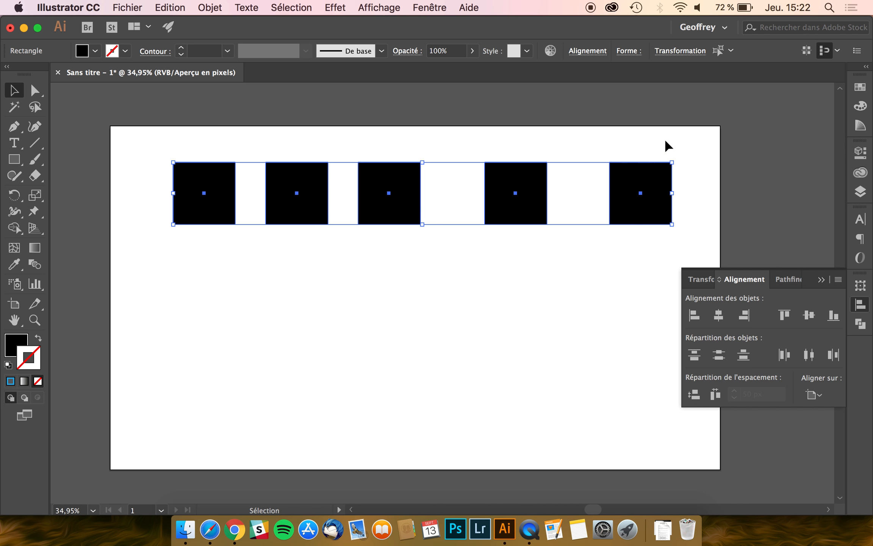
# - Distribute the five squares evenly by their horizontal centres across the artboard, keeping Aligner sur le plan de travail
pyautogui.click(820, 396)
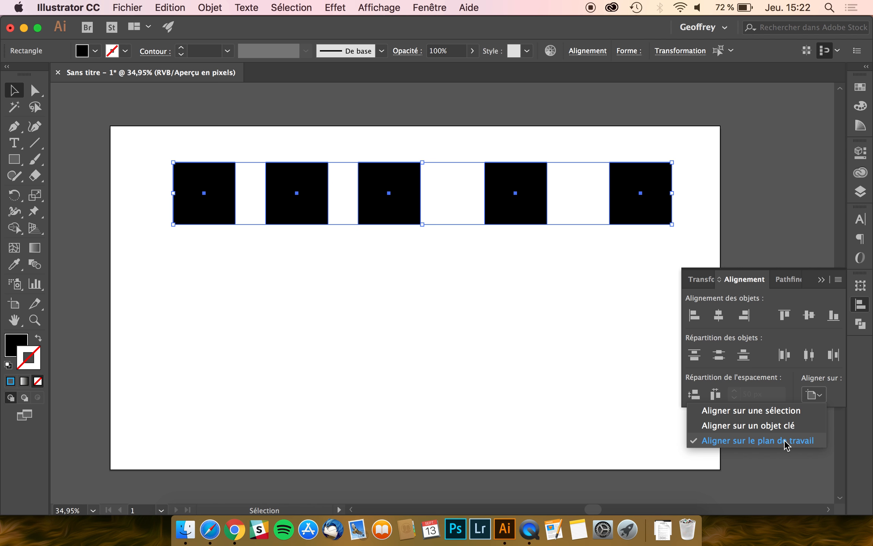
pyautogui.click(809, 355)
pyautogui.click(809, 354)
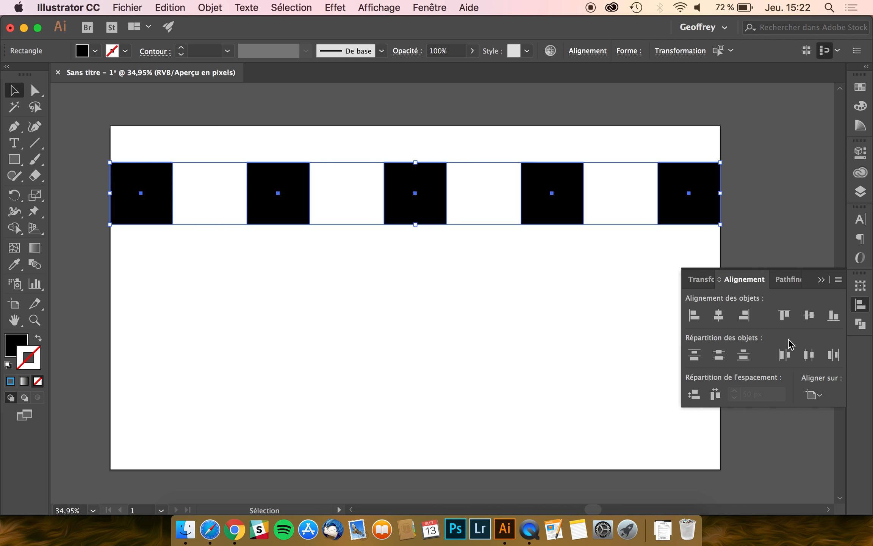
pyautogui.press('a')
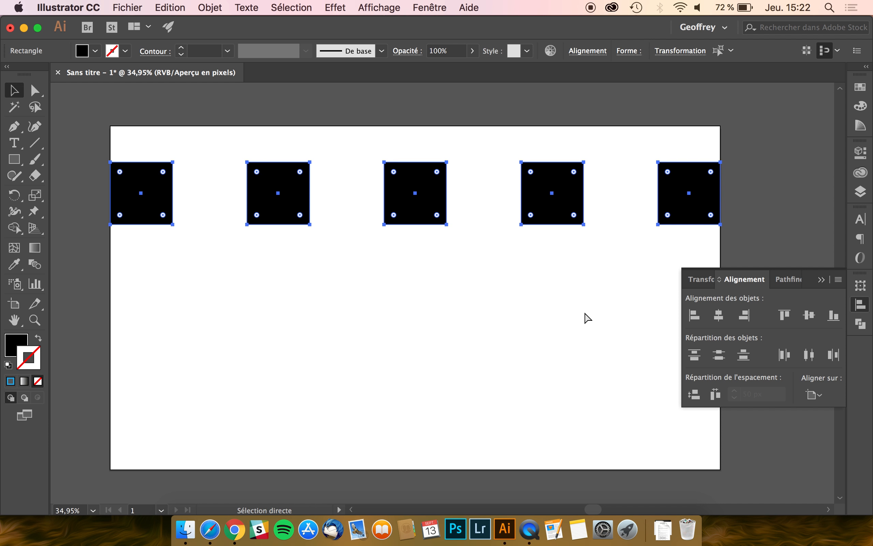
# - Undo the artboard distribution, and try distributing the squares' horizontal centres with Aligner sur une sélection as the reference
pyautogui.press('super+z')
pyautogui.click(815, 399)
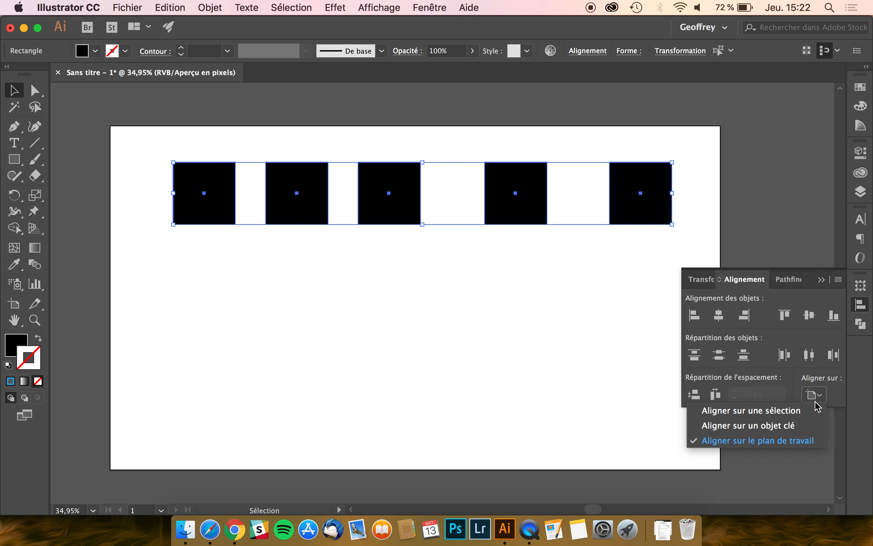
pyautogui.click(786, 412)
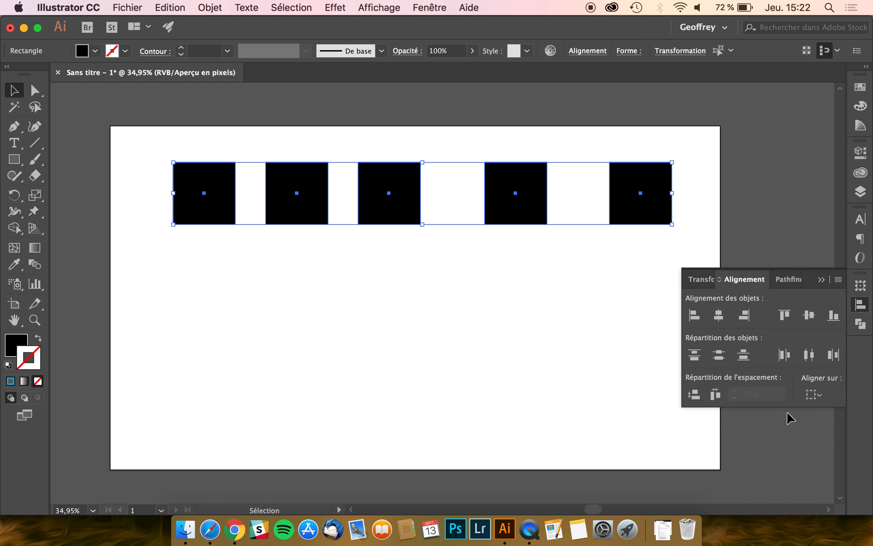
pyautogui.click(809, 356)
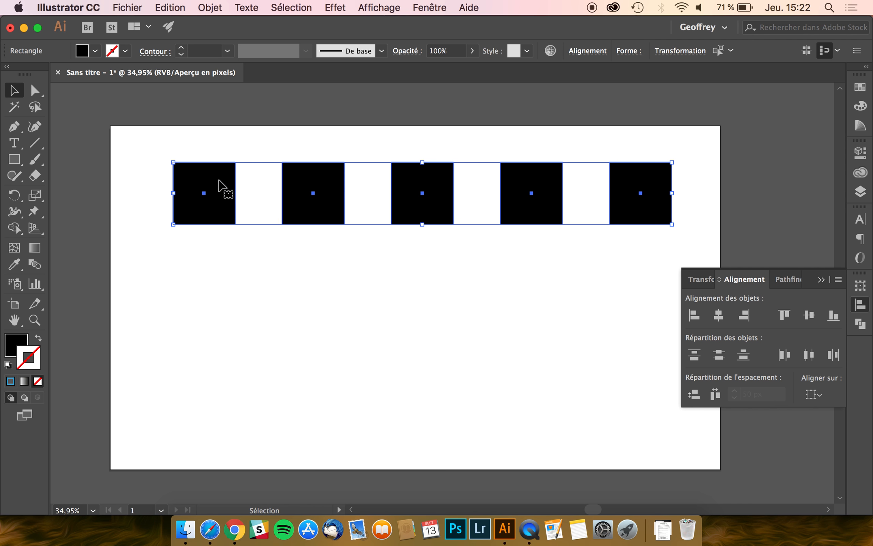
pyautogui.press('super+z')
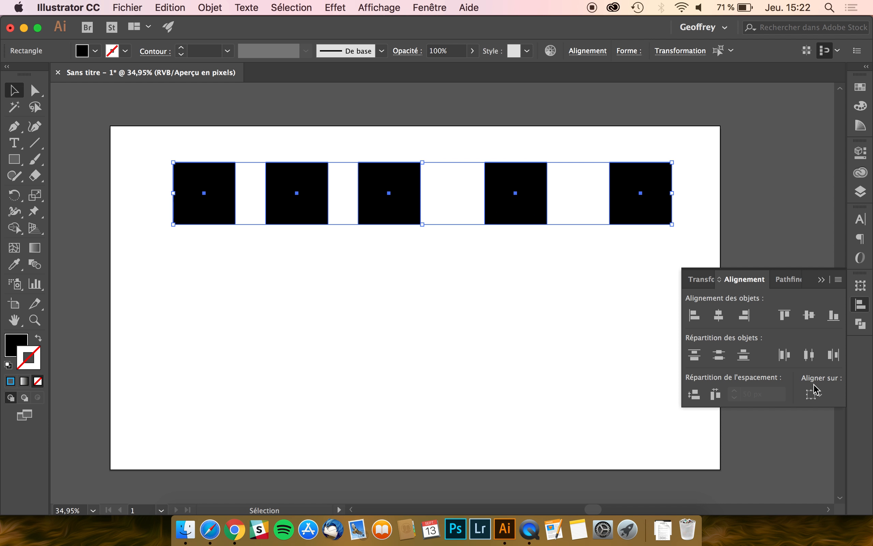
# - Distribute the squares' horizontal centres at 50 px from the leftmost square as key object, and undo the distribution
pyautogui.click(815, 394)
pyautogui.click(752, 425)
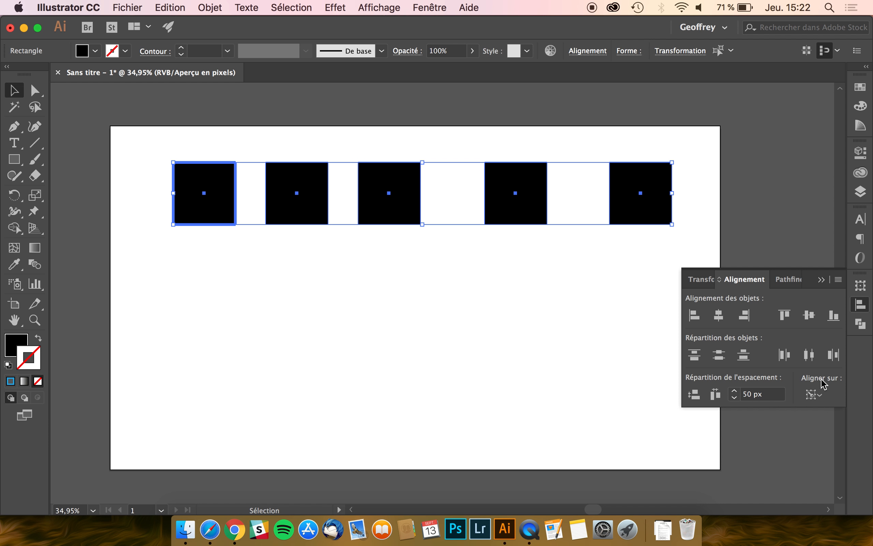
pyautogui.click(809, 355)
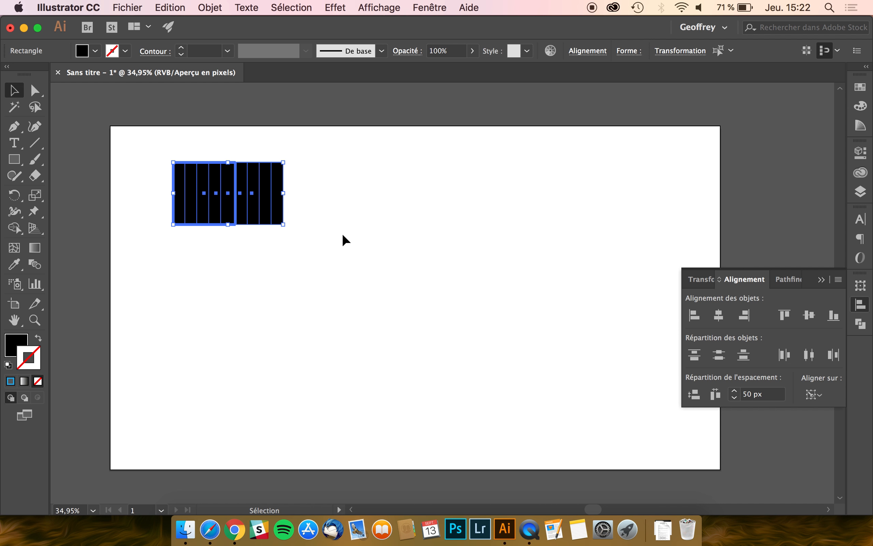
pyautogui.click(280, 268)
pyautogui.click(208, 187)
pyautogui.press('super+z')
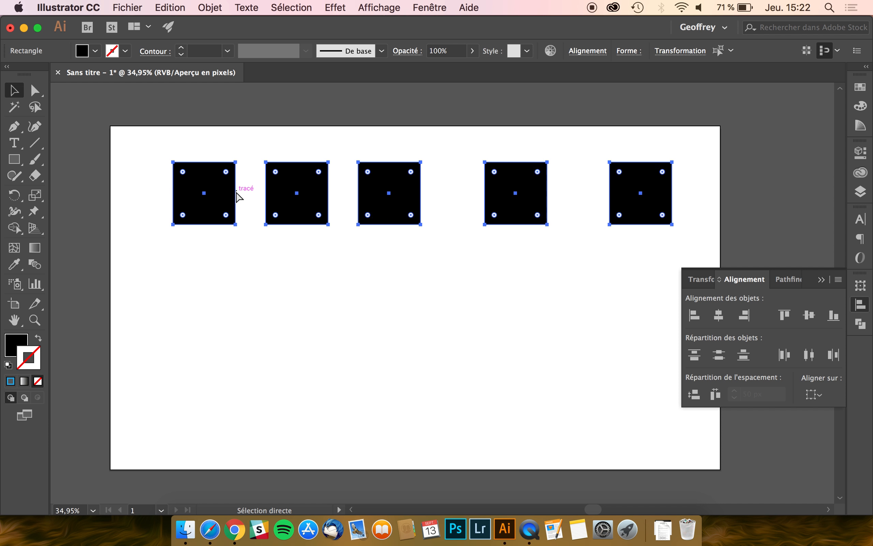
# - Make the third square the key object and distribute the squares' horizontal centres around it at 50 px
pyautogui.click(410, 174)
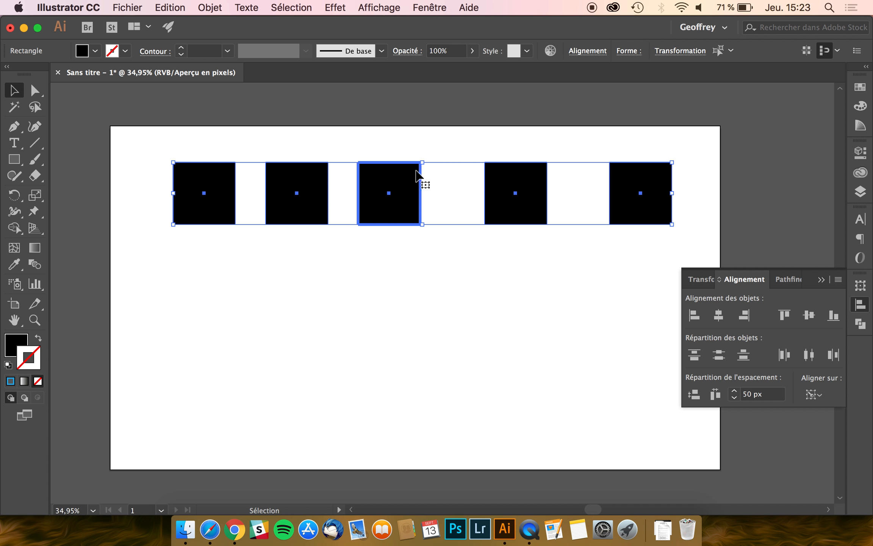
pyautogui.click(822, 398)
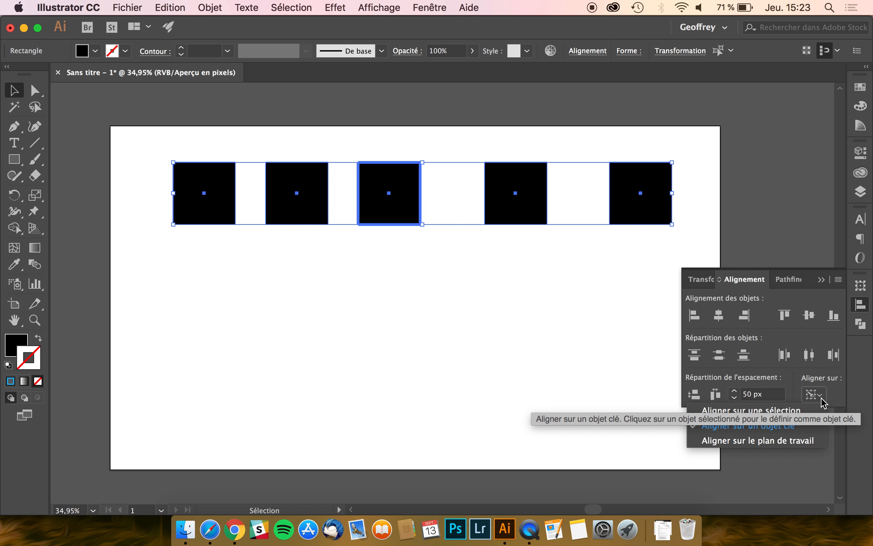
pyautogui.click(821, 399)
pyautogui.click(813, 359)
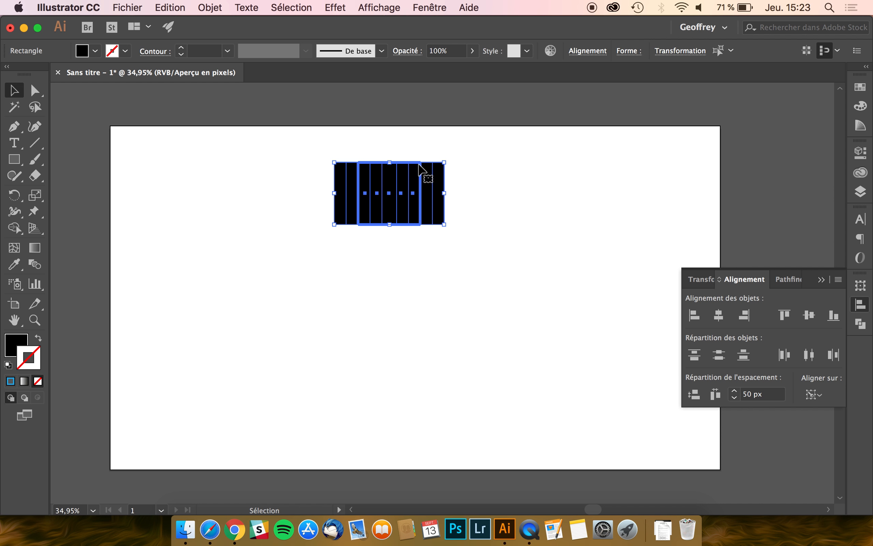
# - Distribute the squares' horizontal centres around the key object with 0 px spacing, and undo both key-object distributions
pyautogui.click(777, 393)
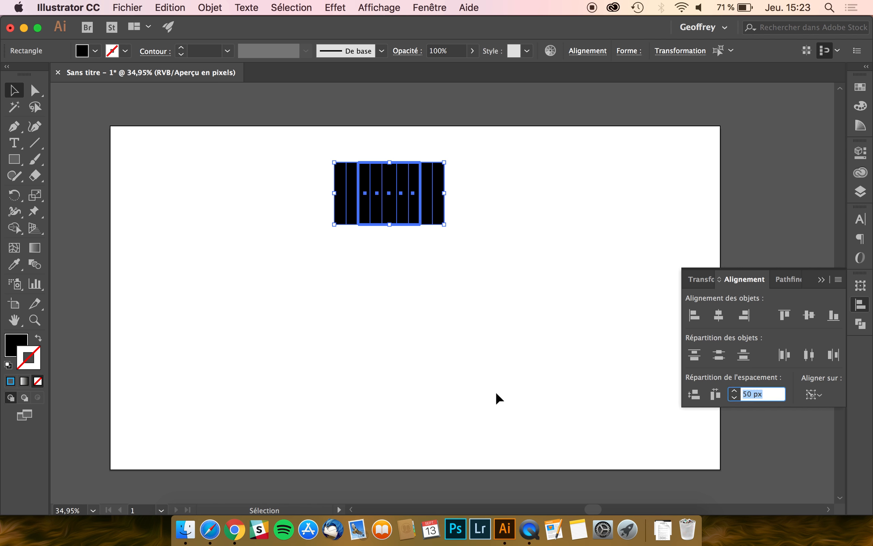
pyautogui.write('0')
pyautogui.press('Return')
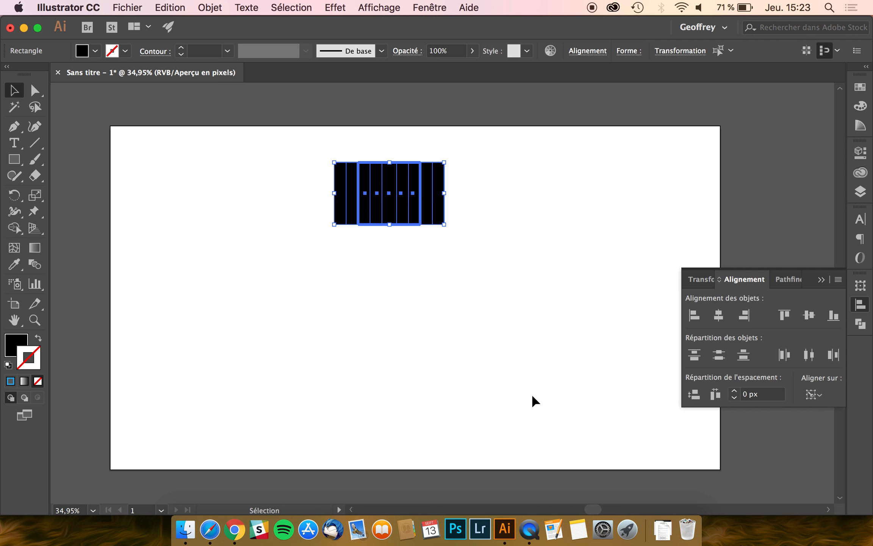
pyautogui.click(809, 354)
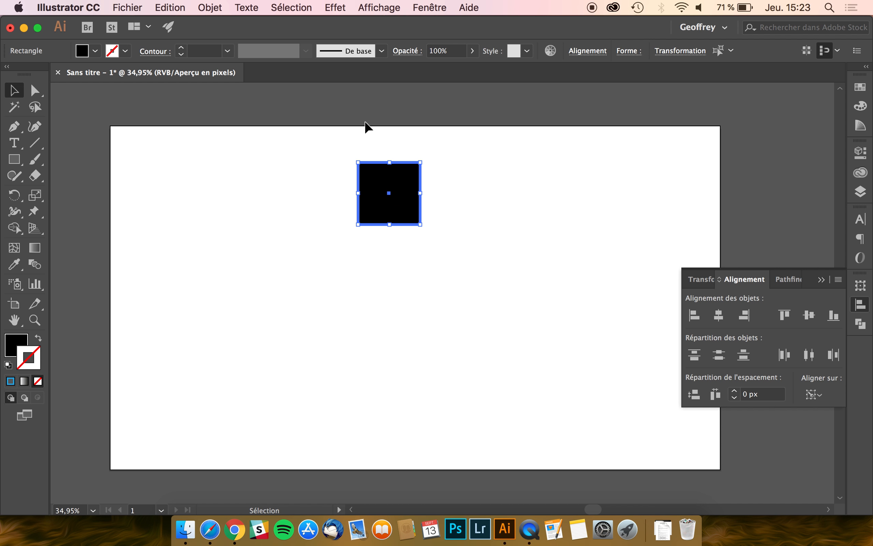
pyautogui.press('a')
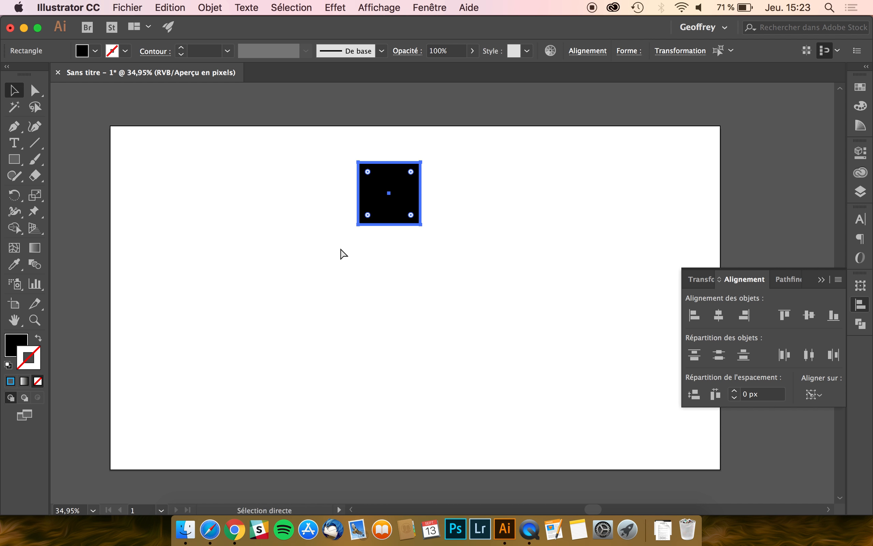
pyautogui.press('v')
pyautogui.press('super+z')
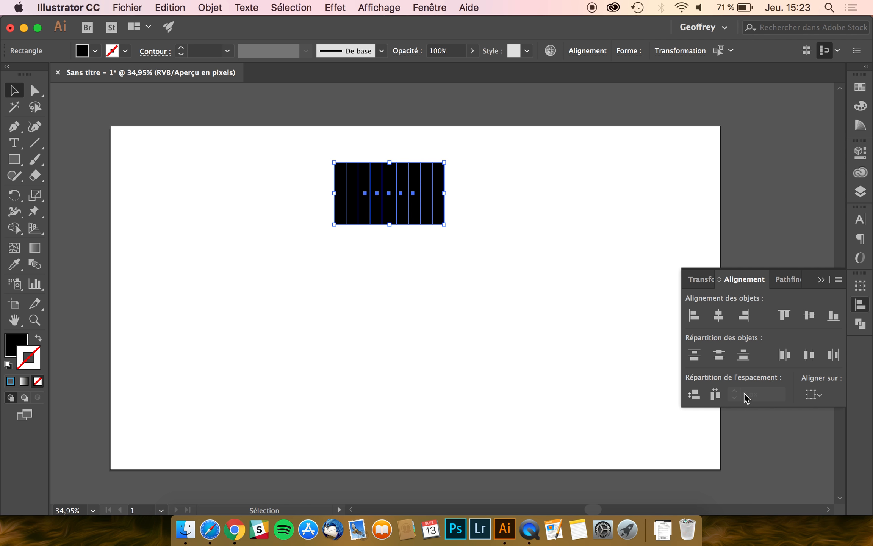
pyautogui.press('super+z')
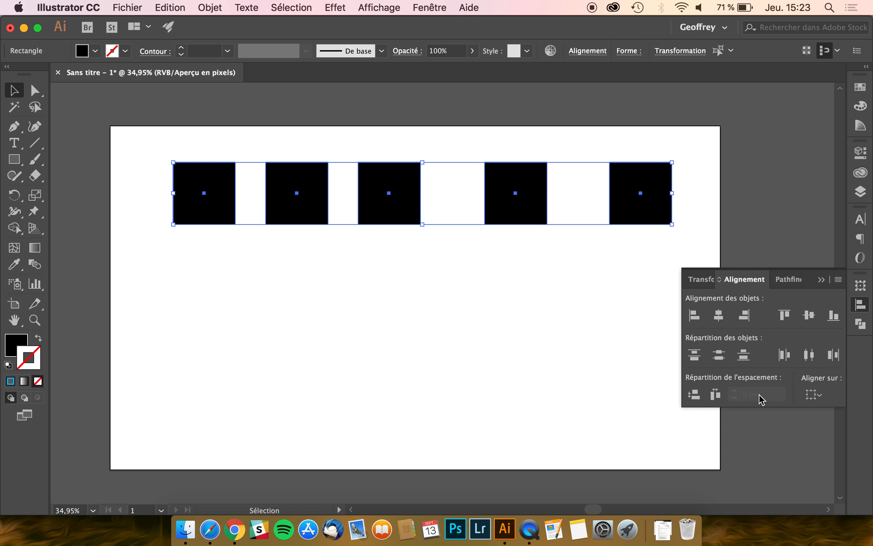
# - Reselect the five squares with the third as key object and distribute their horizontal centres at 100 px
pyautogui.click(577, 297)
pyautogui.moveTo(637, 241); pyautogui.dragTo(179, 180)
pyautogui.click(411, 195)
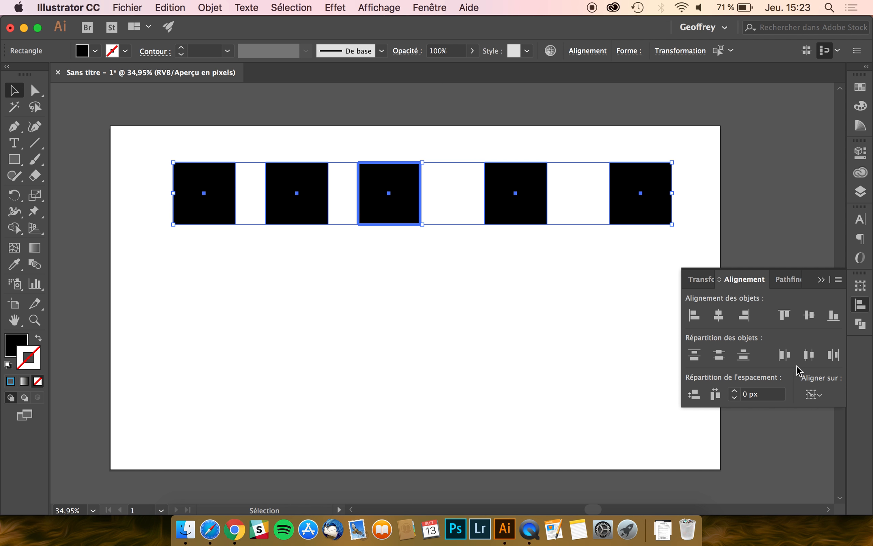
pyautogui.click(768, 396)
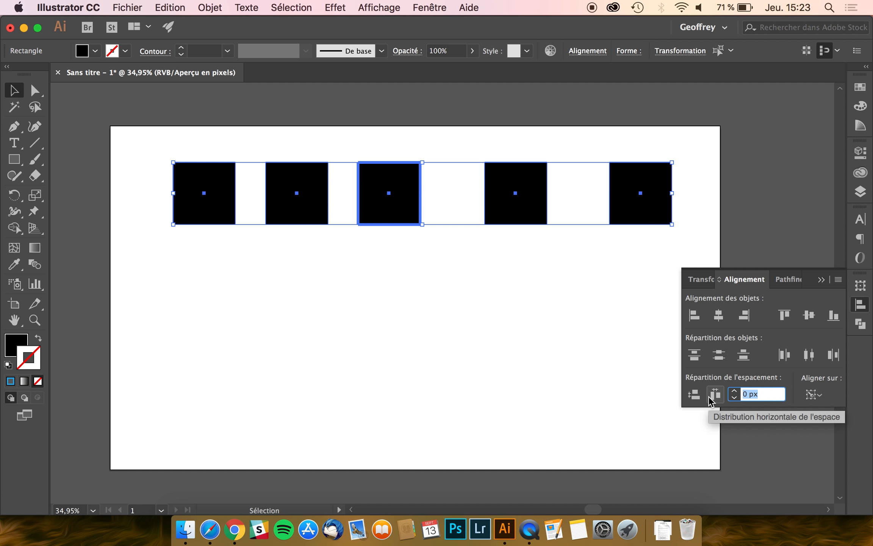
pyautogui.write('100')
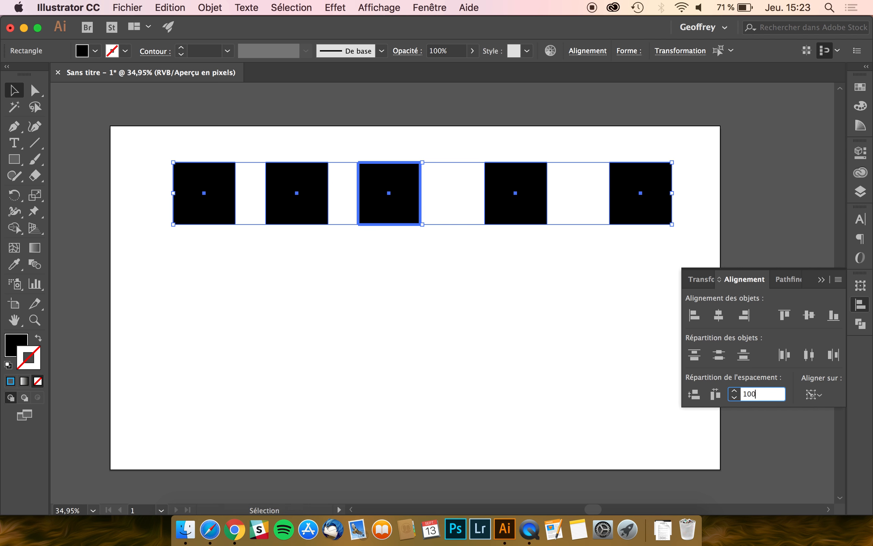
pyautogui.click(816, 357)
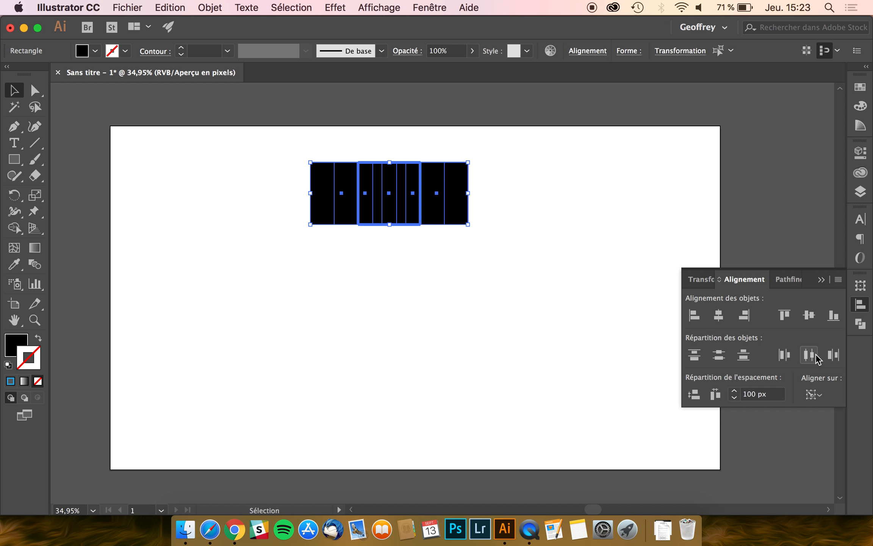
# - Set the spacing value to 500 px and distribute the squares' horizontal centres around the key object again
pyautogui.click(777, 395)
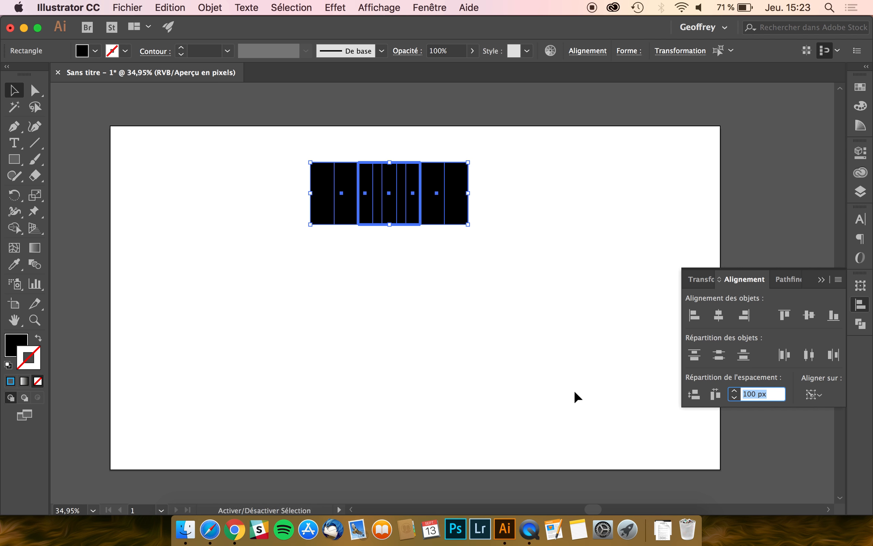
pyautogui.write('500')
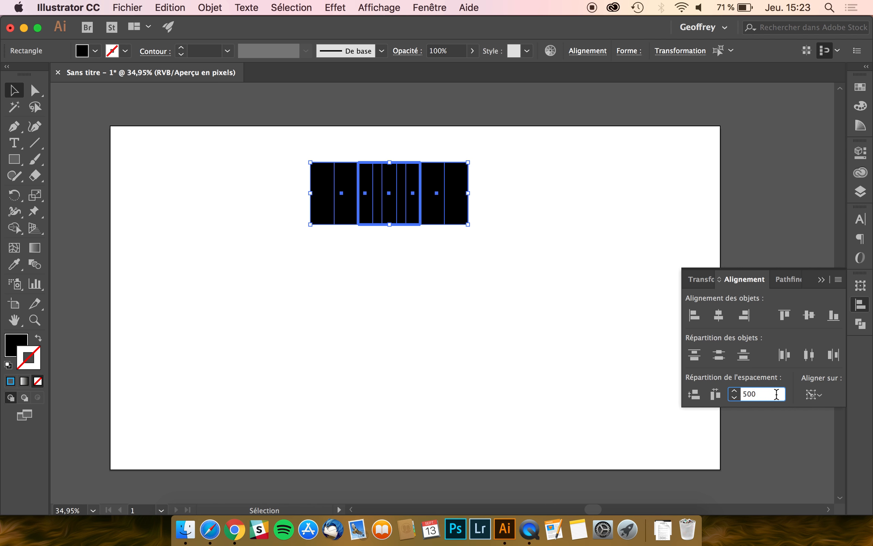
pyautogui.click(808, 360)
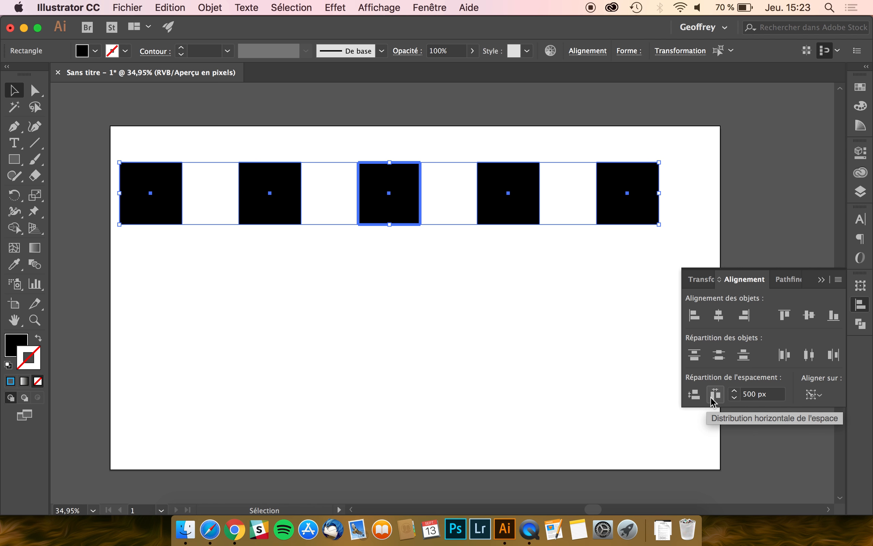
# - Reset the spacing value to 0 px and switch the alignment reference to Aligner sur une sélection
pyautogui.click(766, 401)
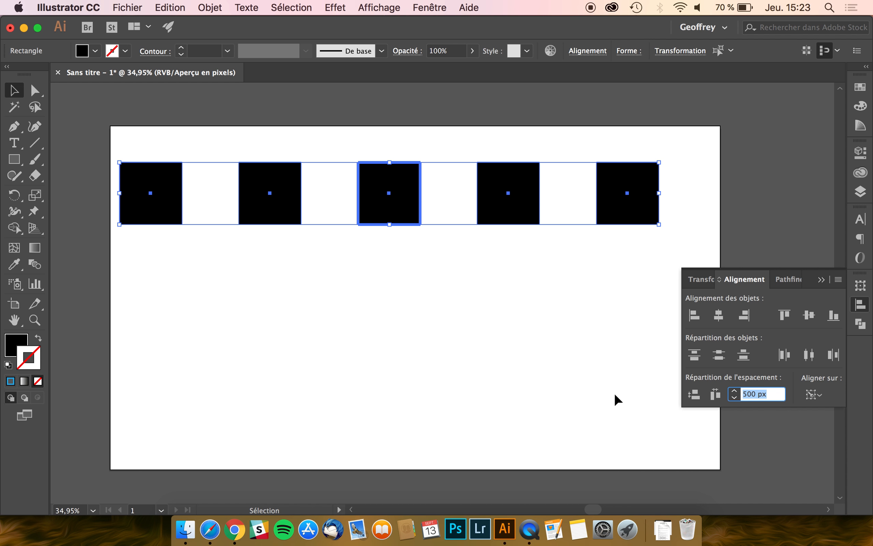
pyautogui.write('0')
pyautogui.click(815, 395)
pyautogui.click(795, 416)
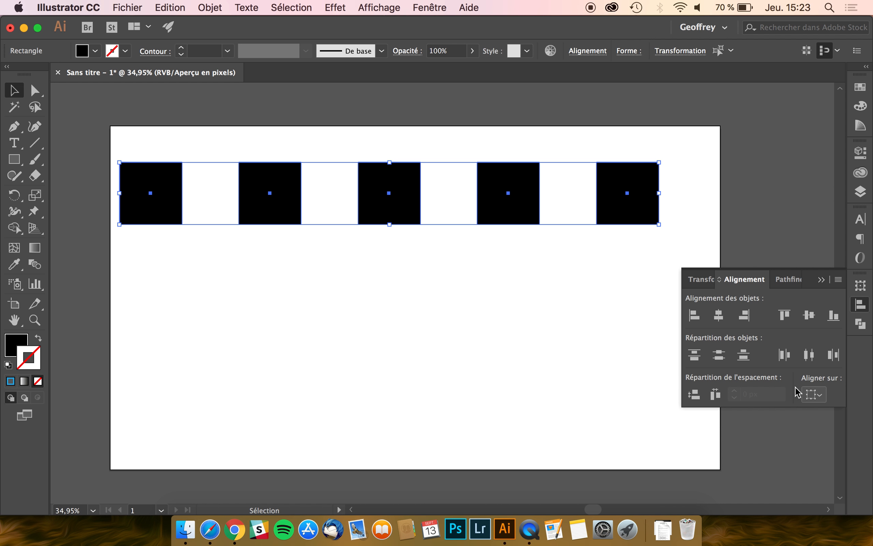
pyautogui.click(813, 396)
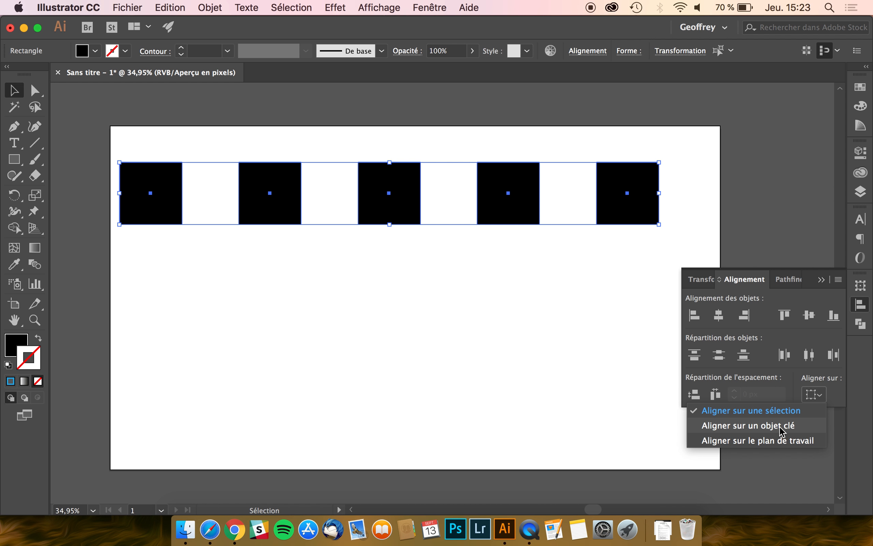
pyautogui.click(816, 395)
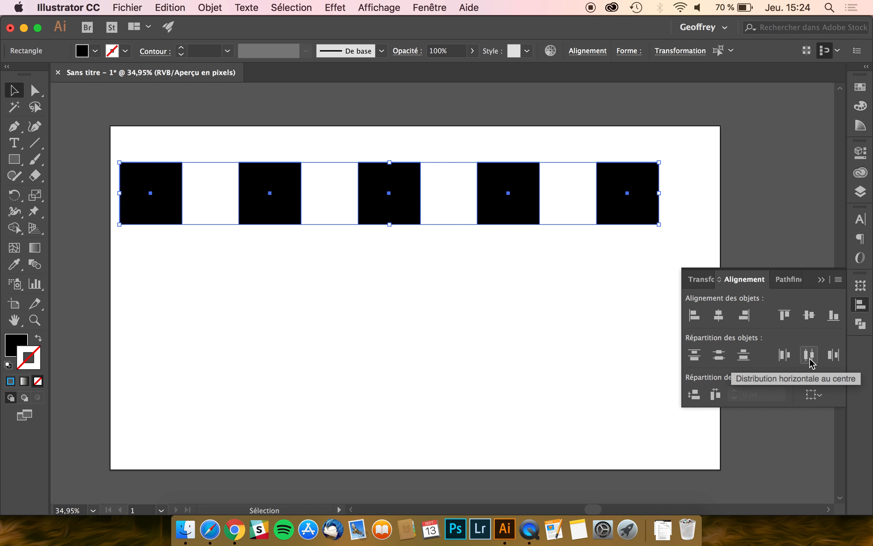
# - Shift the fourth square left and the second and third squares down and left, and select all five squares
pyautogui.click(495, 236)
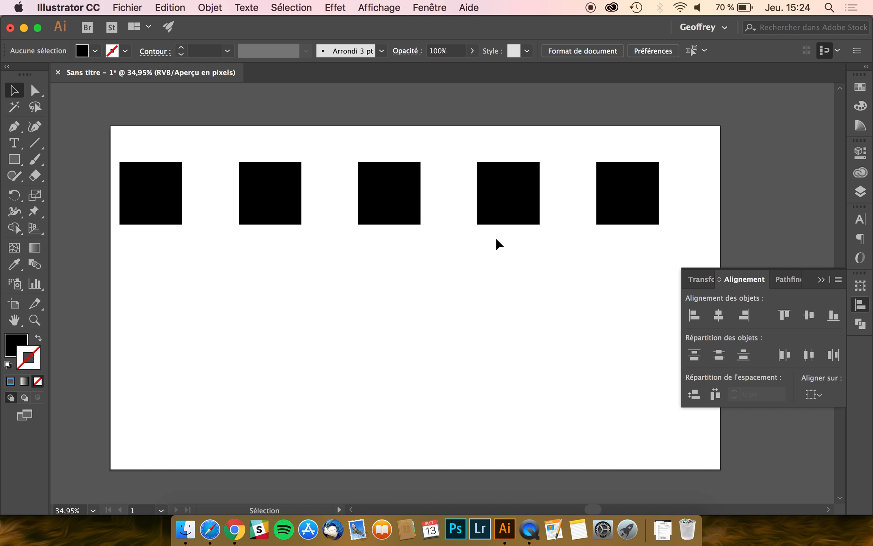
pyautogui.moveTo(502, 216); pyautogui.dragTo(464, 216)
pyautogui.moveTo(362, 220); pyautogui.dragTo(341, 256)
pyautogui.moveTo(285, 211); pyautogui.dragTo(257, 232)
pyautogui.moveTo(652, 139); pyautogui.dragTo(146, 288)
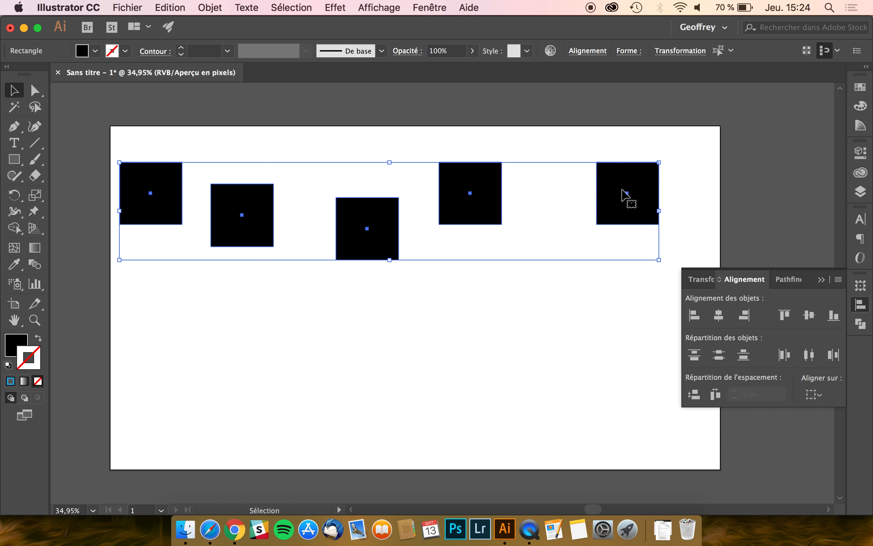
# - Distribute the squares' horizontal centres and align their vertical centres within the selection, and undo both operations
pyautogui.click(806, 358)
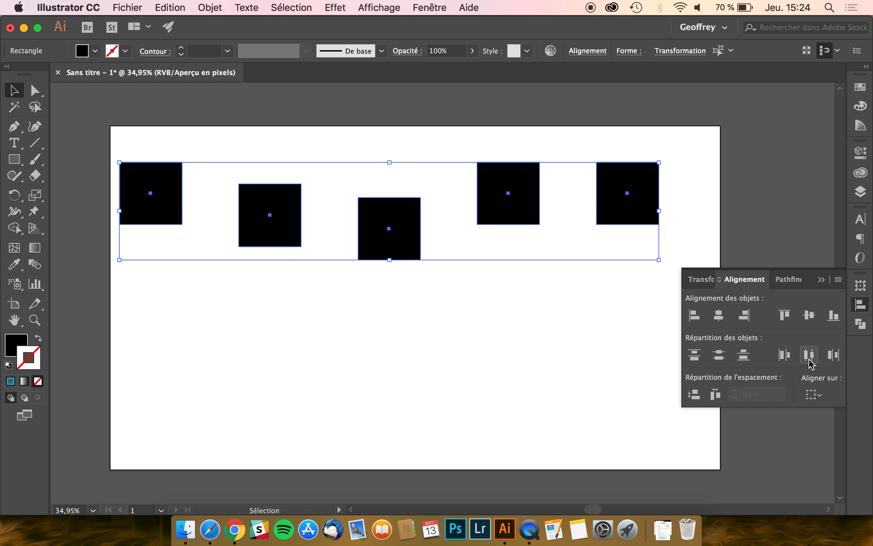
pyautogui.click(807, 319)
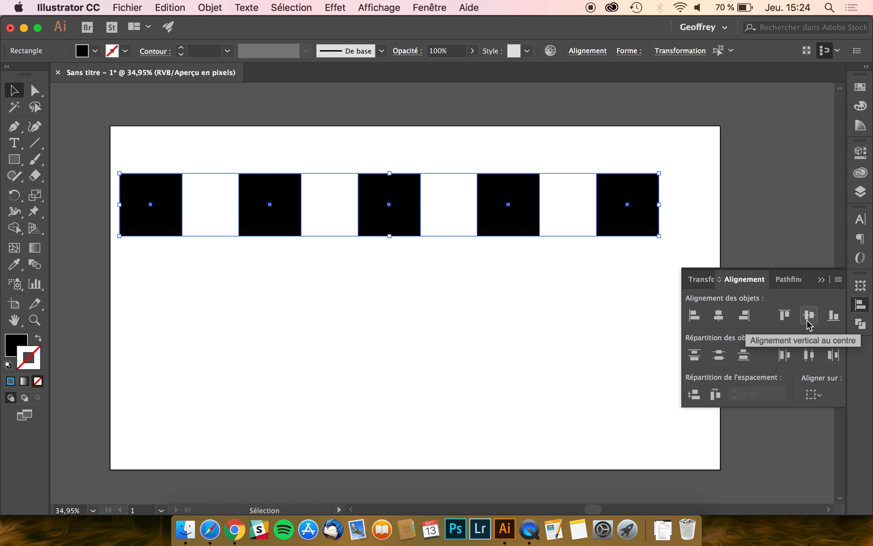
pyautogui.press('super+z')
pyautogui.press('super+z')
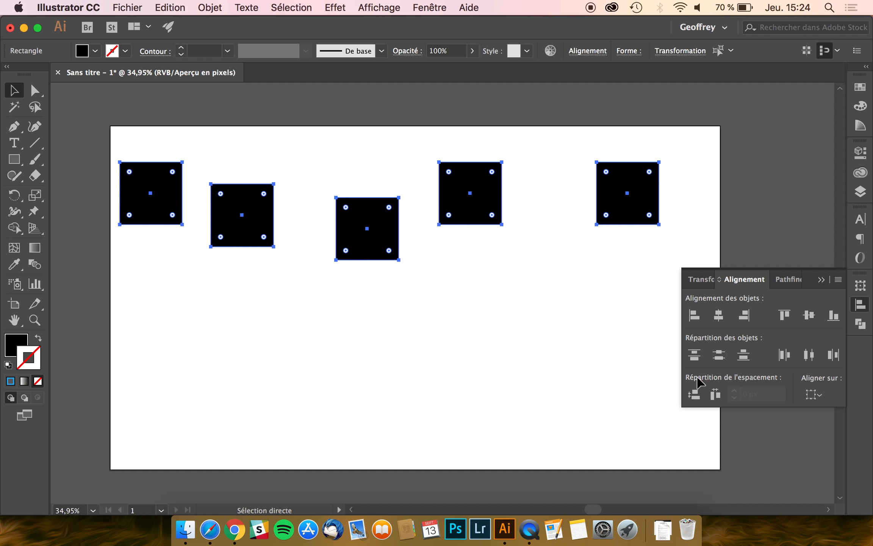
# - Align the squares' vertical centres, distribute their horizontal centres evenly within the selection, and deselect them
pyautogui.click(813, 321)
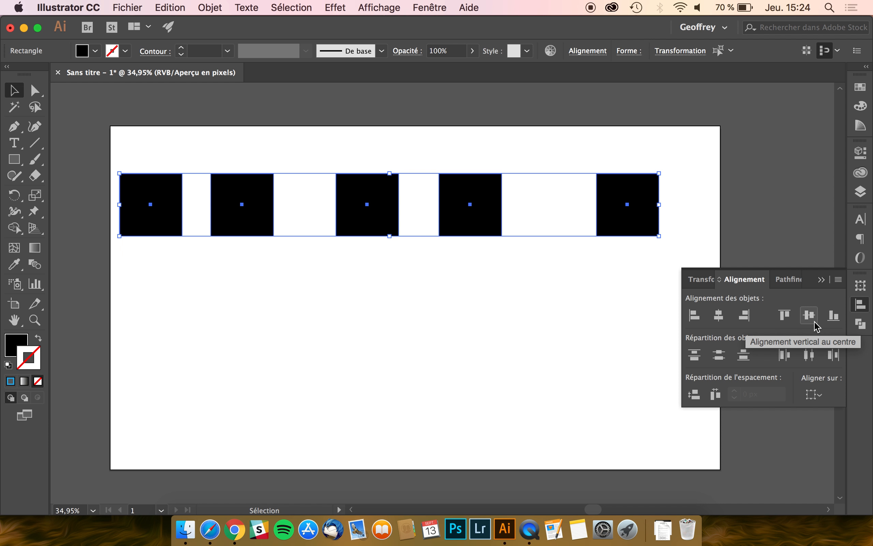
pyautogui.click(811, 354)
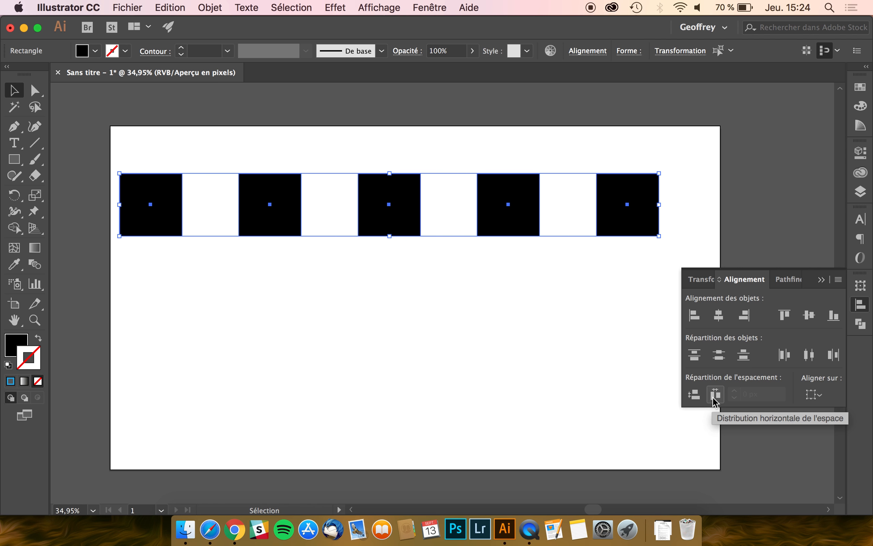
pyautogui.click(400, 290)
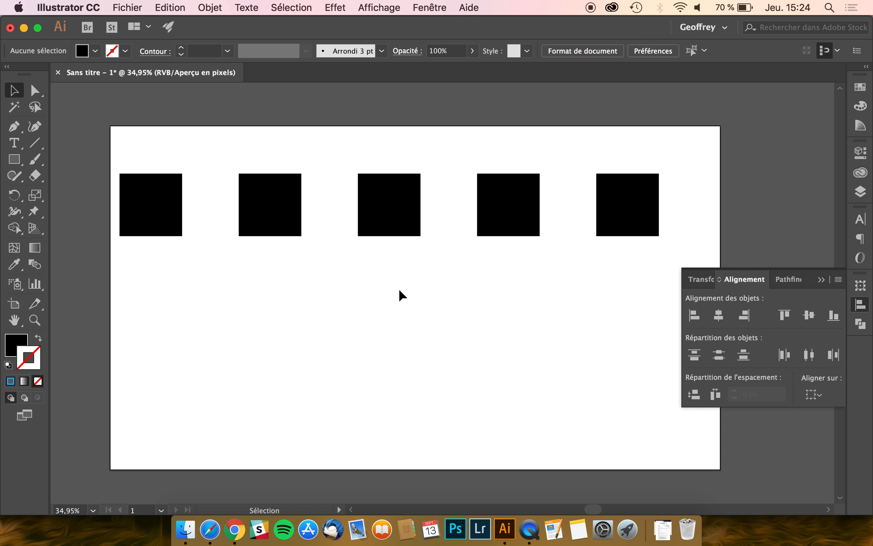
# - Delete the second, third, fourth and fifth squares, keeping only the first square in the row
pyautogui.click(628, 189)
pyautogui.press('Delete')
pyautogui.click(497, 201)
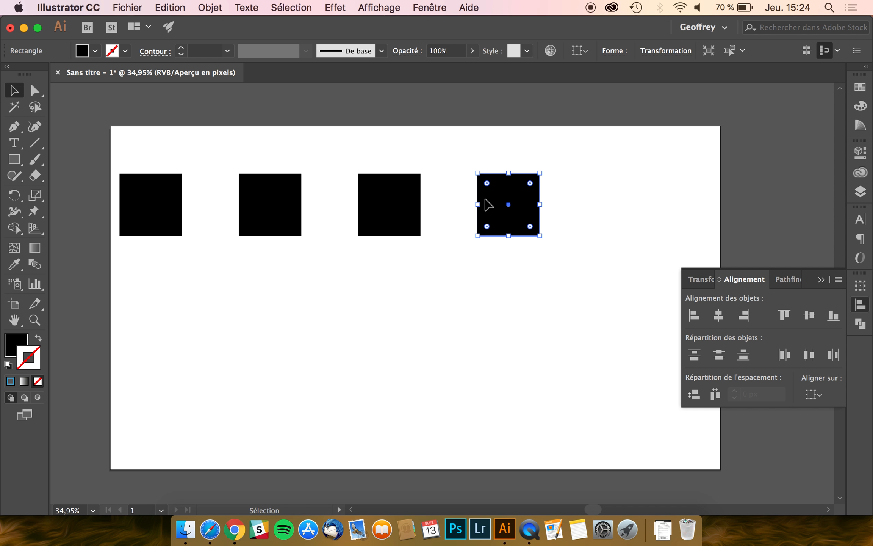
pyautogui.press('Delete')
pyautogui.click(419, 199)
pyautogui.press('Delete')
pyautogui.click(297, 193)
pyautogui.press('Delete')
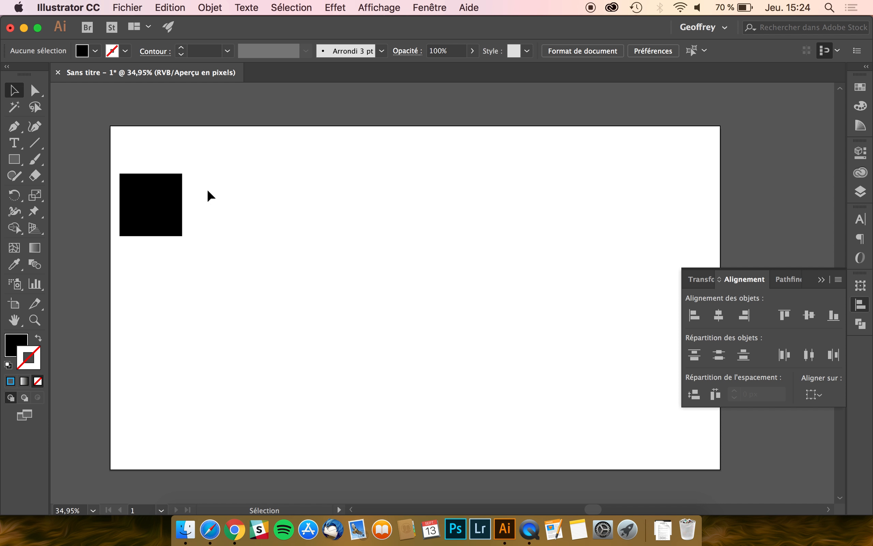
# - Narrow the remaining square and build a row of five rectangles of different widths by duplicating it horizontally and resizing the copies
pyautogui.click(162, 205)
pyautogui.click(165, 210)
pyautogui.moveTo(182, 205); pyautogui.dragTo(299, 205)
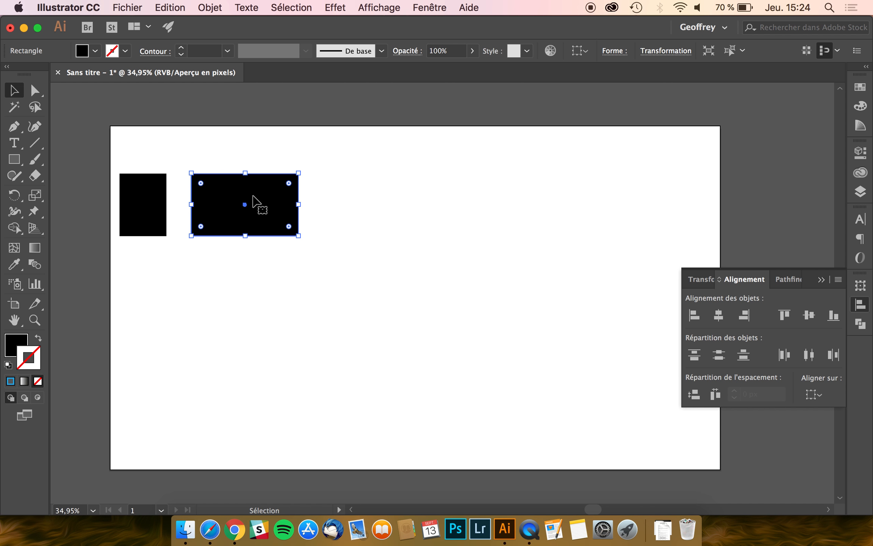
pyautogui.moveTo(245, 195); pyautogui.dragTo(376, 195)
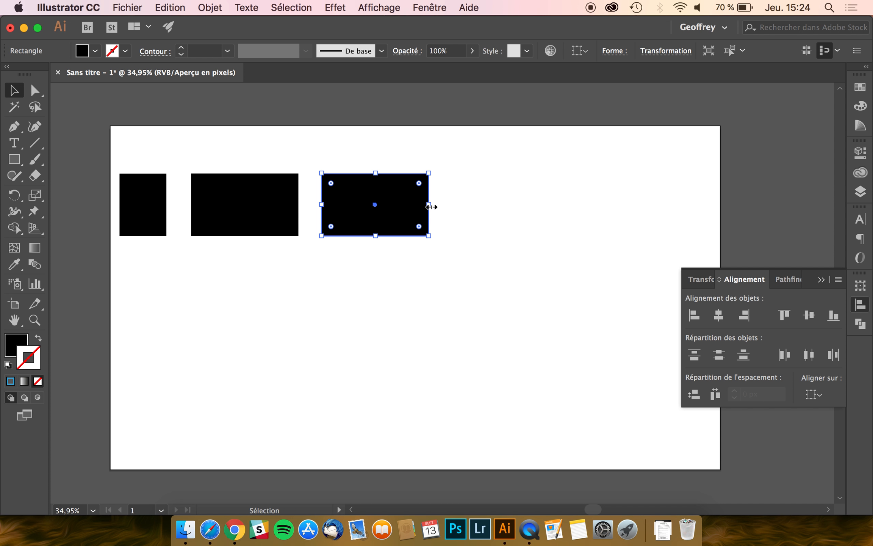
pyautogui.moveTo(429, 205); pyautogui.dragTo(652, 205)
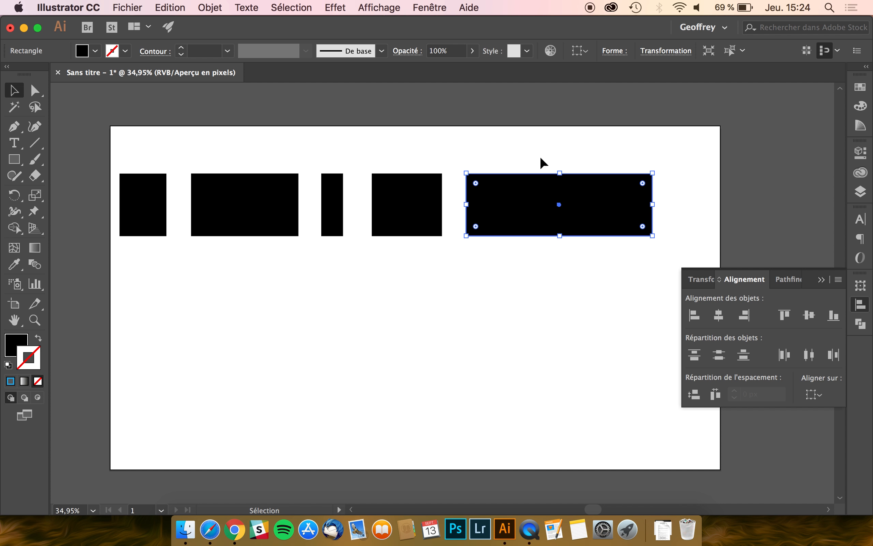
# - Select all five rectangles and distribute their horizontal centres within the selection
pyautogui.moveTo(539, 143); pyautogui.dragTo(146, 268)
pyautogui.click(813, 394)
pyautogui.click(813, 394)
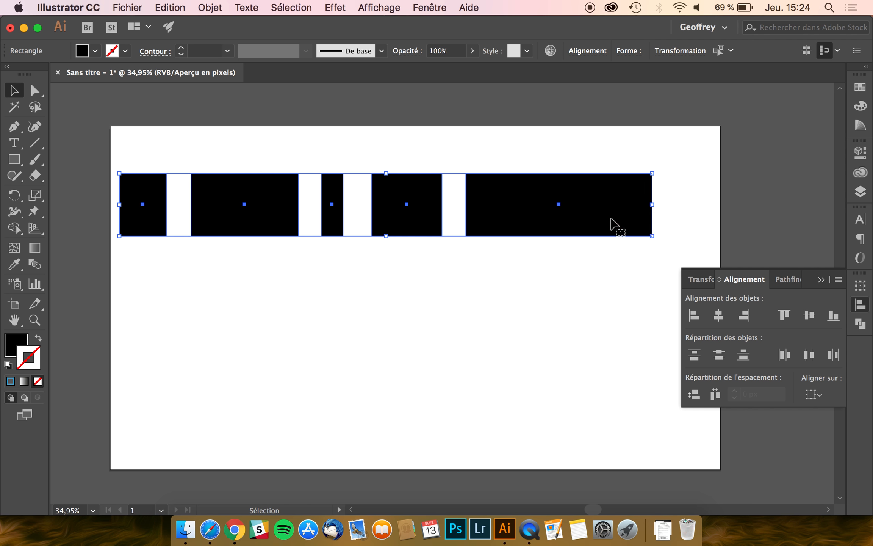
pyautogui.click(809, 356)
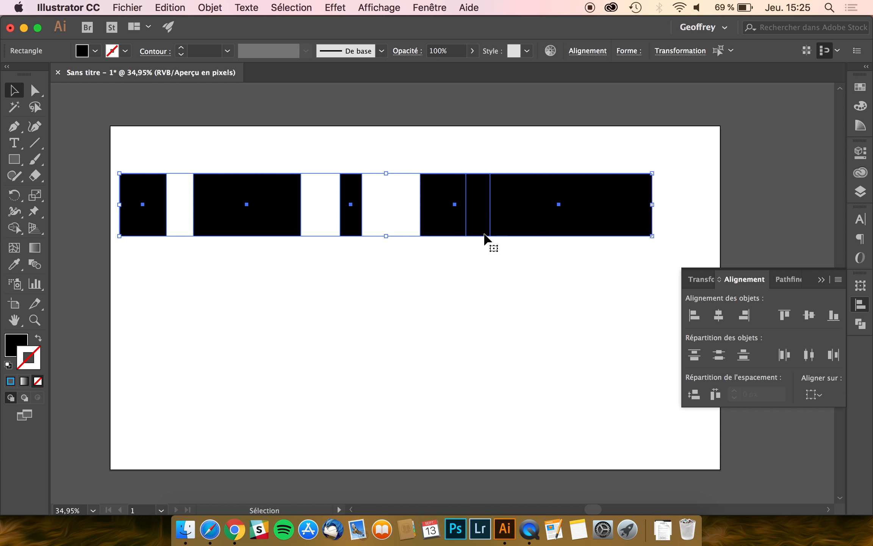
# - Narrow the widest rectangle at the end of the row from its inner side and reselect all five rectangles
pyautogui.click(484, 287)
pyautogui.click(472, 215)
pyautogui.moveTo(468, 205); pyautogui.dragTo(524, 205)
pyautogui.moveTo(558, 157); pyautogui.dragTo(147, 259)
# - Distribute the rectangles' horizontal centres within the selection, and even out the horizontal spacing between them
pyautogui.click(811, 356)
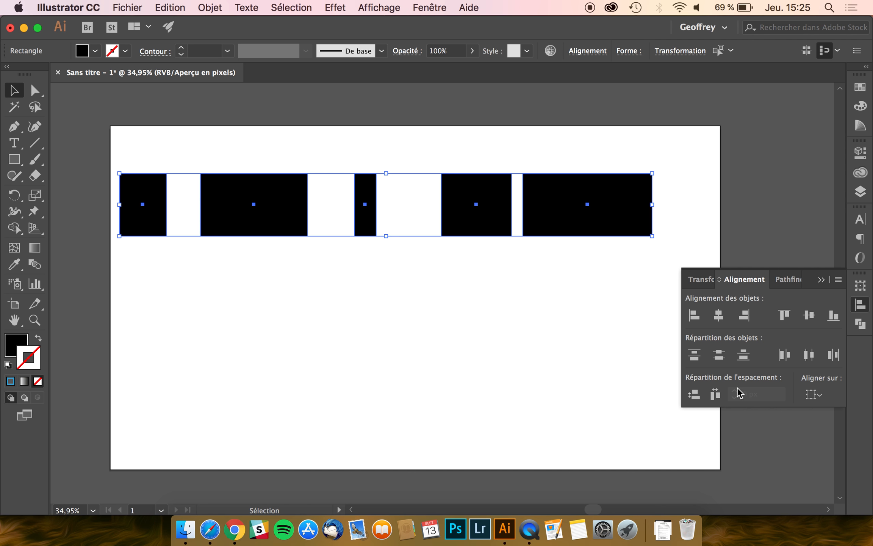
pyautogui.click(715, 395)
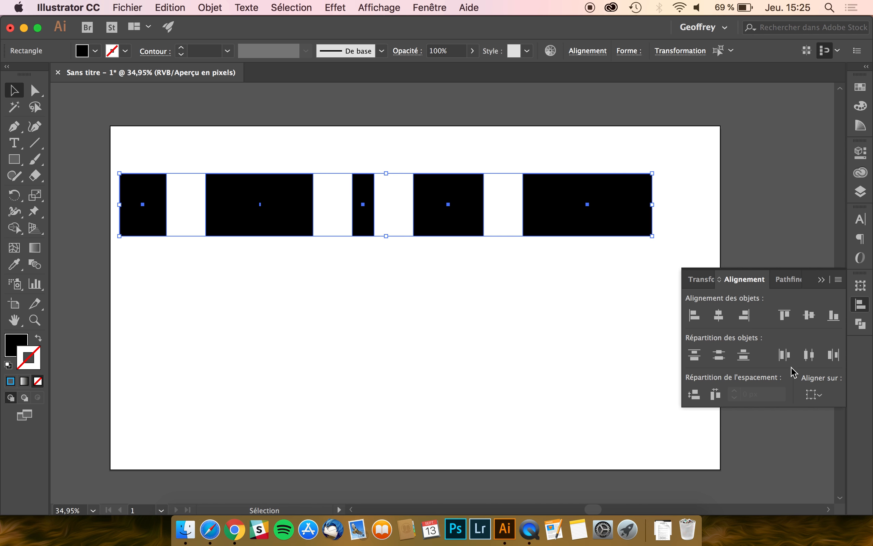
# - Switch the alignment reference to Aligner sur le plan de travail, distribute the rectangles' horizontal spacing across the artboard, and undo that distribution
pyautogui.click(814, 395)
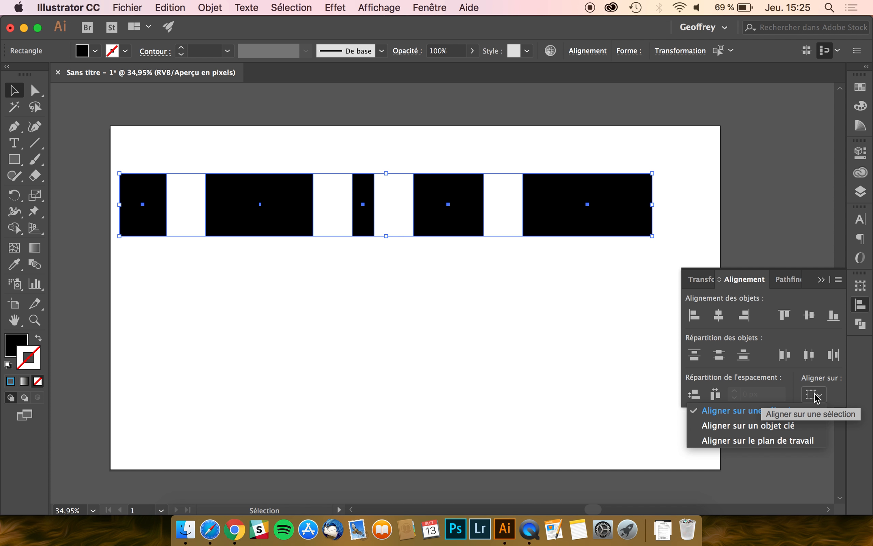
pyautogui.click(787, 441)
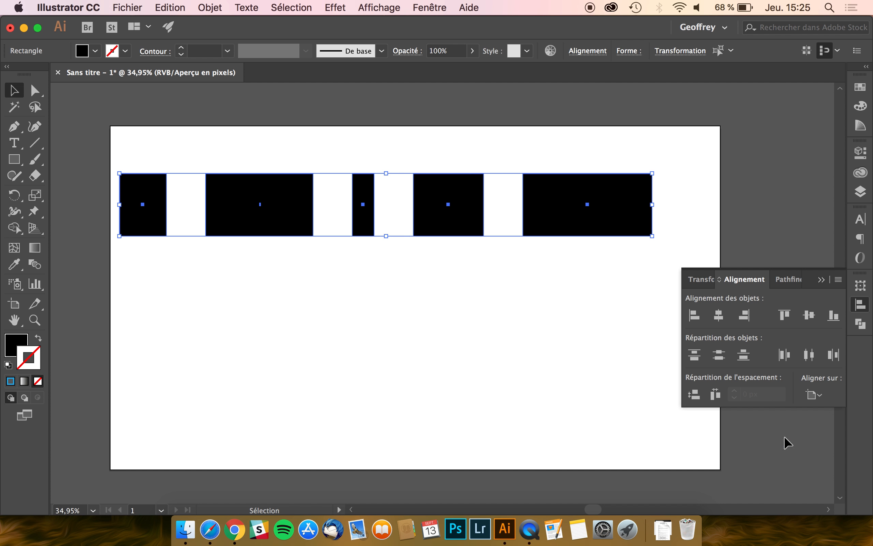
pyautogui.click(715, 394)
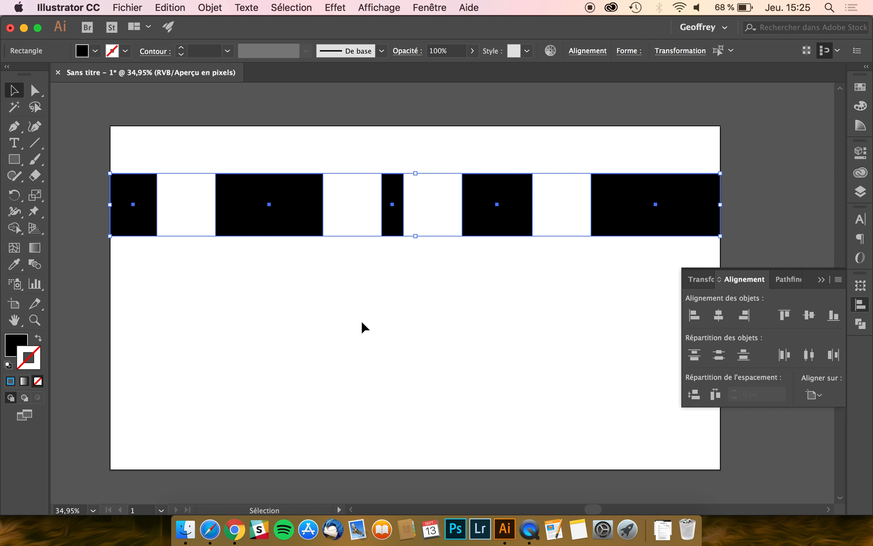
pyautogui.press('super+z')
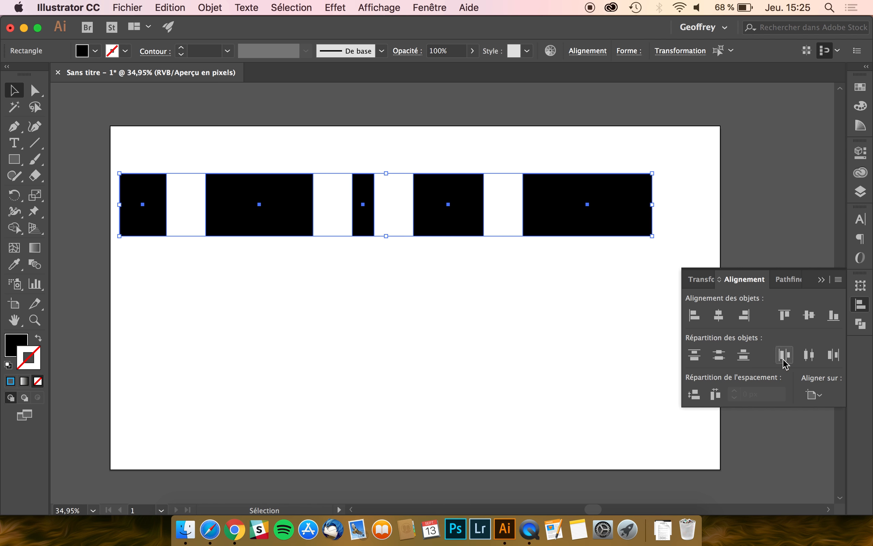
# - Review the alignment reference options, keep Aligner sur le plan de travail, and deselect the rectangles
pyautogui.click(817, 396)
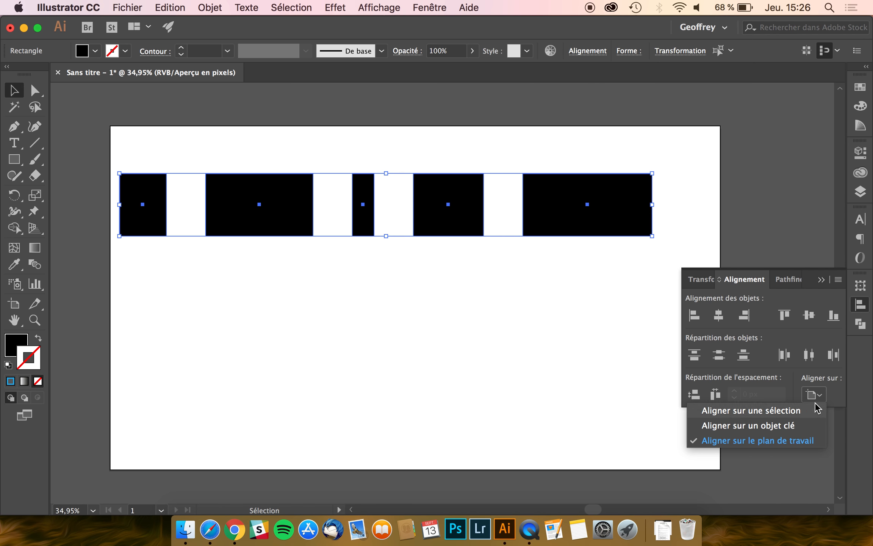
pyautogui.click(821, 394)
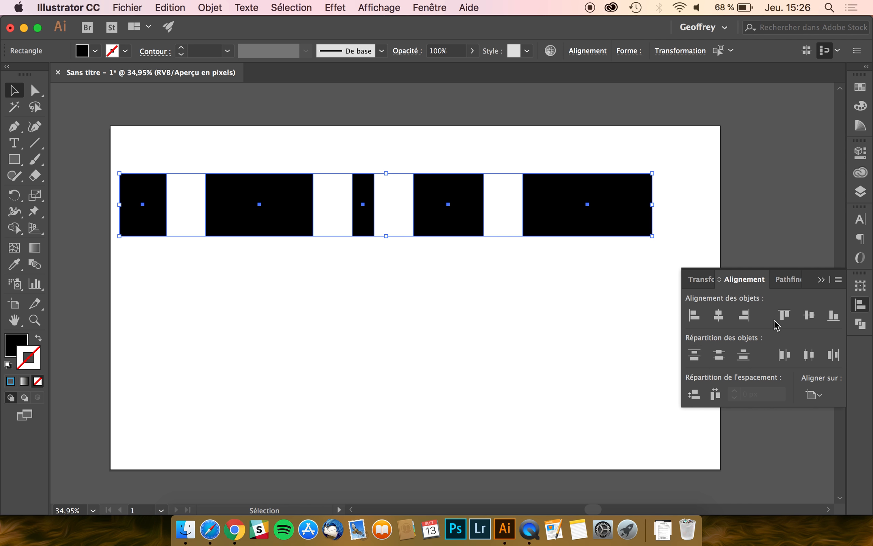
pyautogui.click(818, 396)
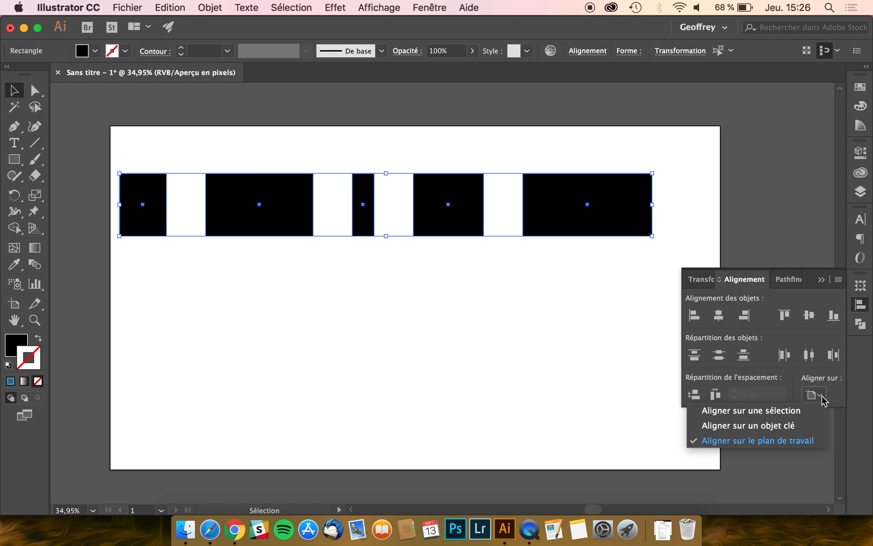
pyautogui.click(798, 441)
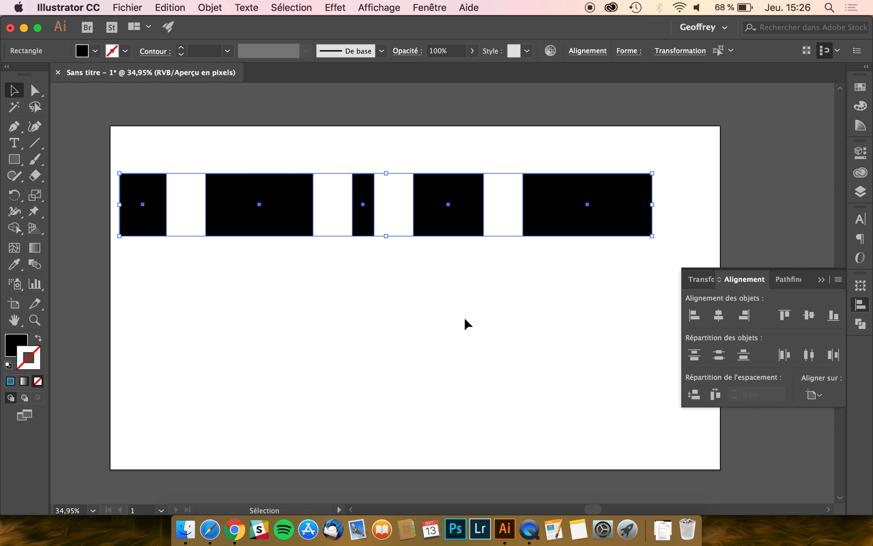
pyautogui.click(312, 294)
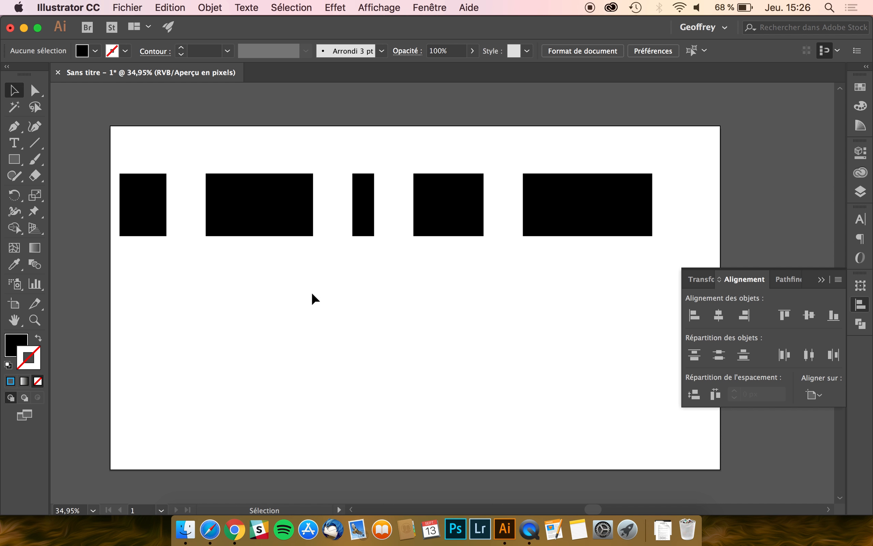